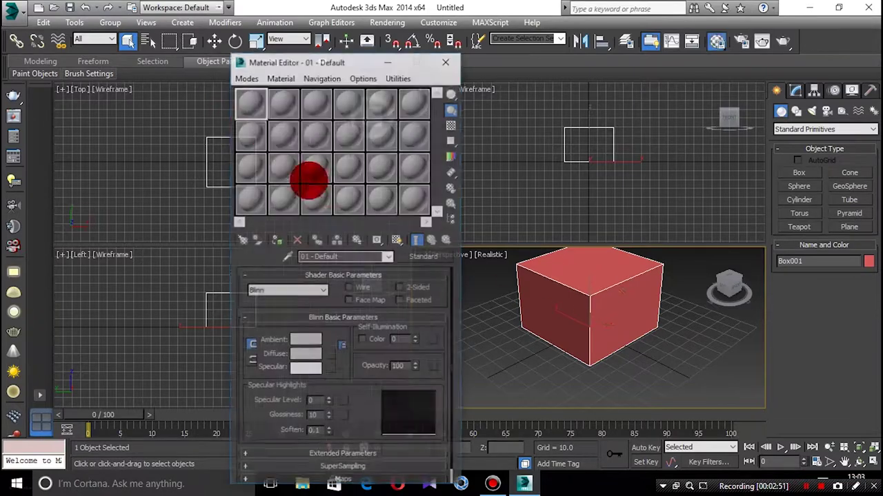
Step: Assign the 01 - Default material to the box, then set its object color to black and deselect it
left_click_drag(258, 102, 579, 298)
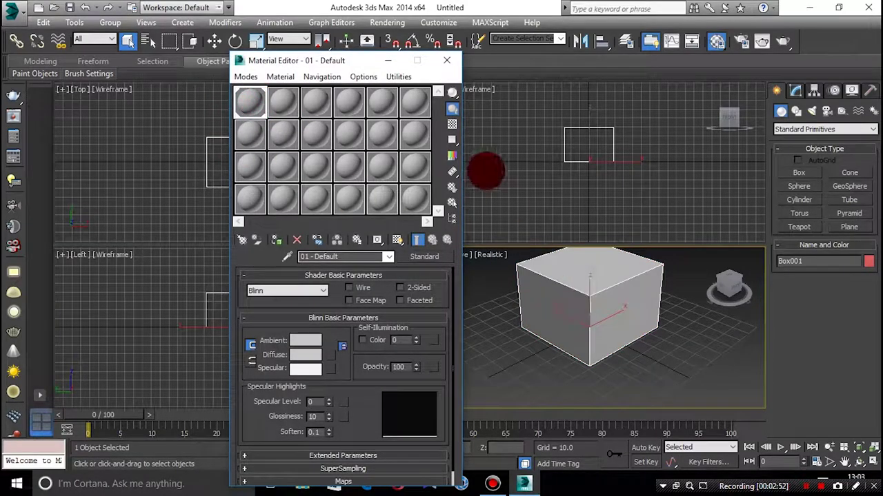
left_click(446, 60)
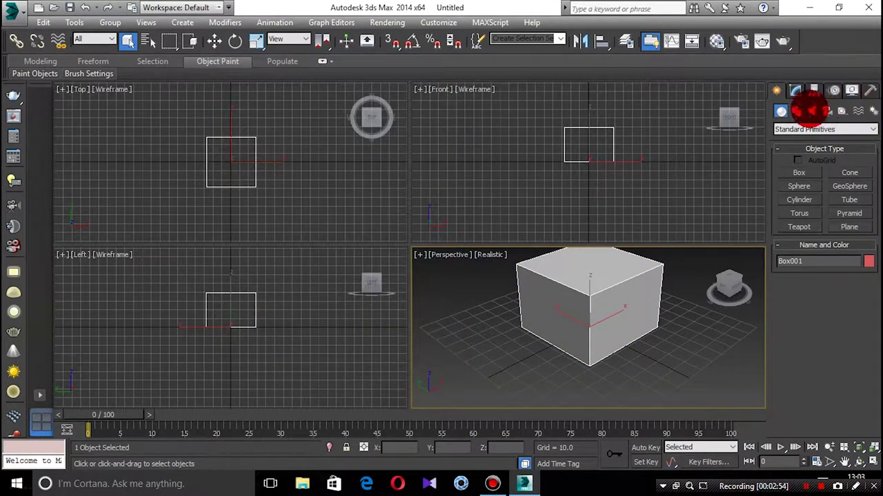
left_click(869, 261)
left_click(538, 269)
left_click(507, 311)
left_click(650, 375)
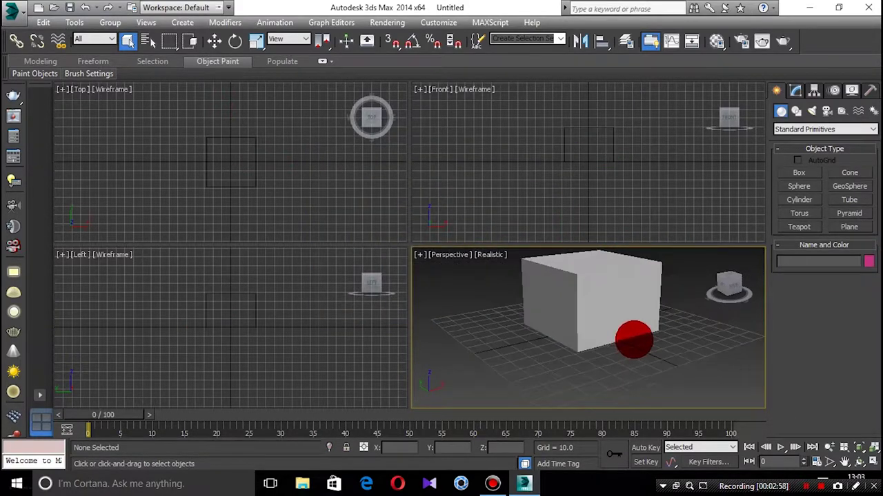
Step: Set the Perspective view to Shaded with Edged Faces and maximize that viewport
left_click(489, 255)
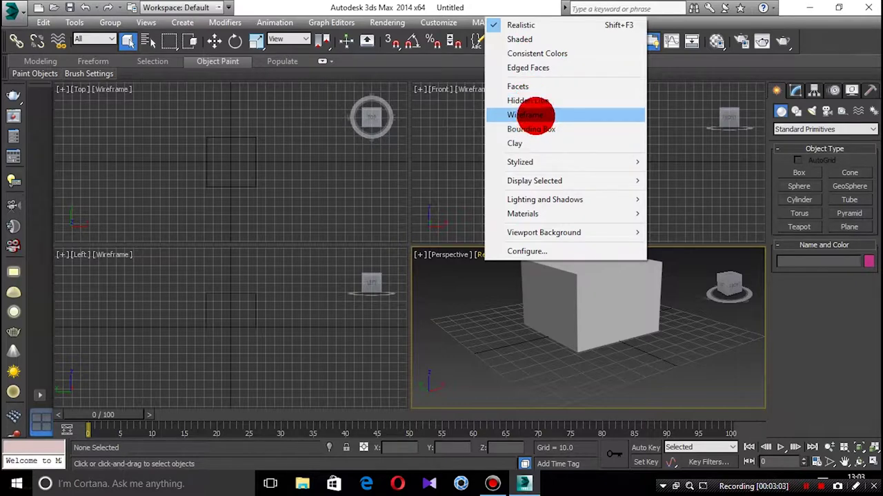
left_click(528, 67)
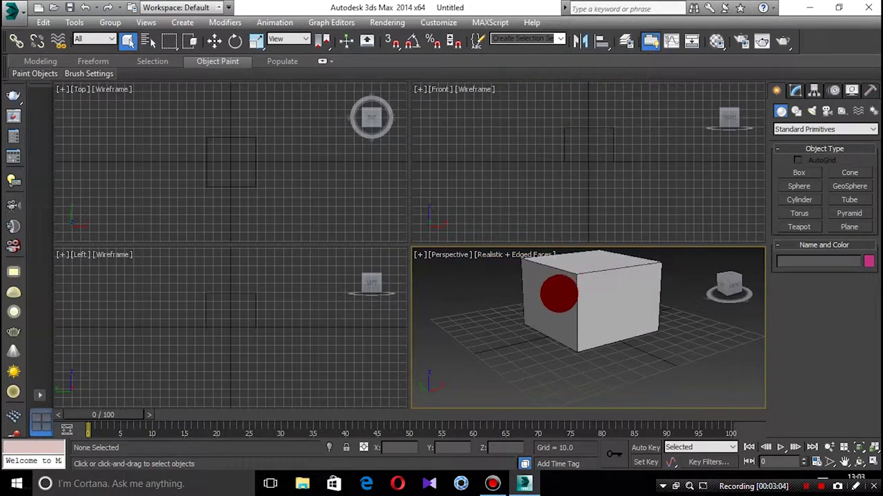
right_click(560, 288)
left_click(514, 293)
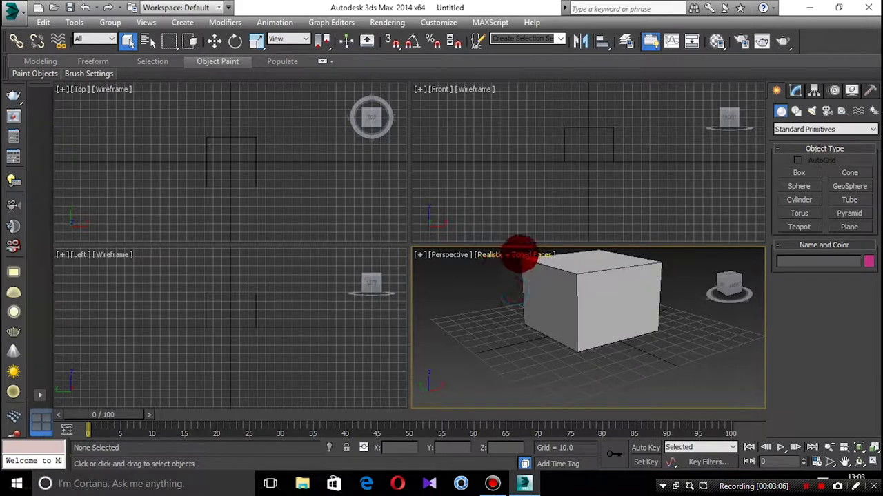
left_click(518, 254)
left_click(527, 40)
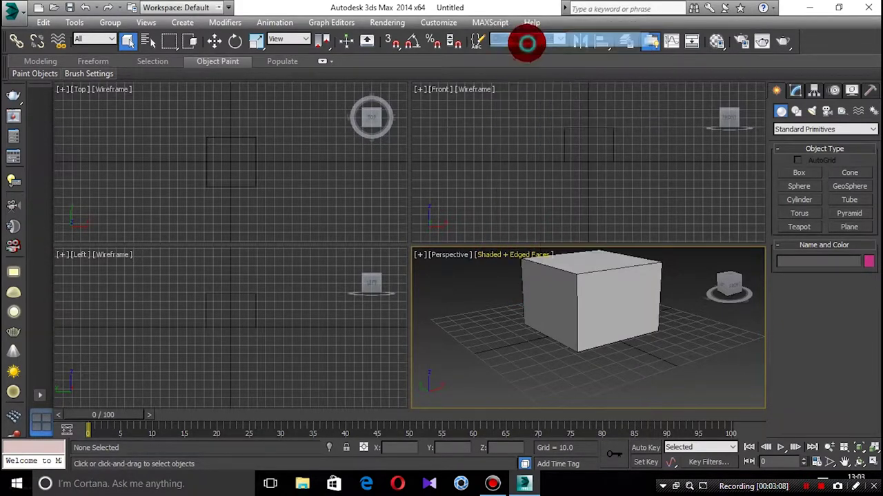
middle_click_drag(597, 301, 477, 262, "alt")
key("alt+w")
Step: Select the box and set its length, width and height to 50 each
left_click(496, 214)
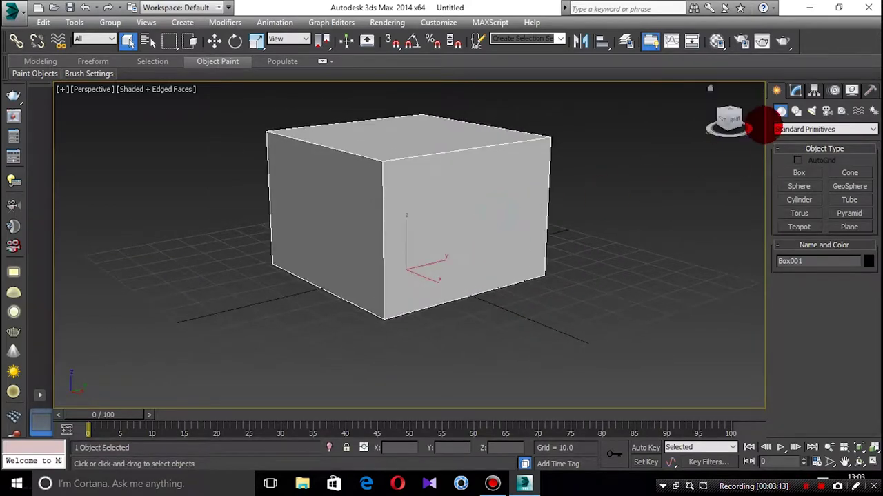
key("w")
left_click(795, 91)
double_click(848, 273)
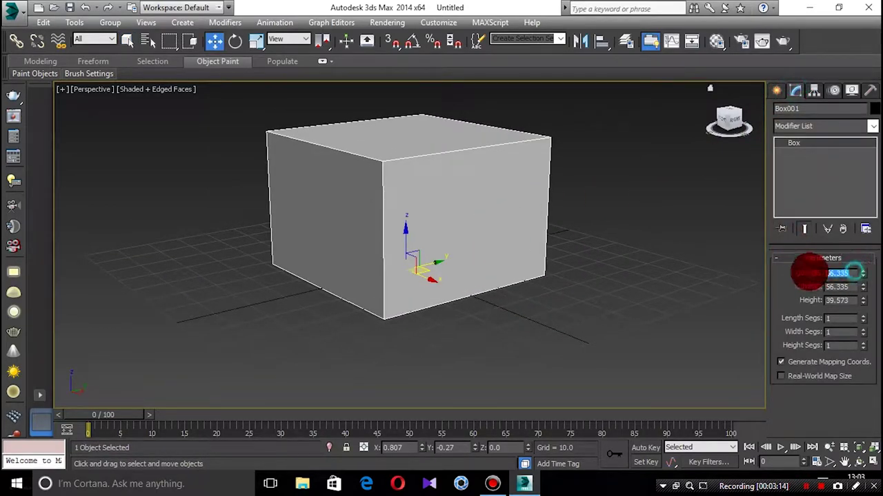
type("50")
key("Return")
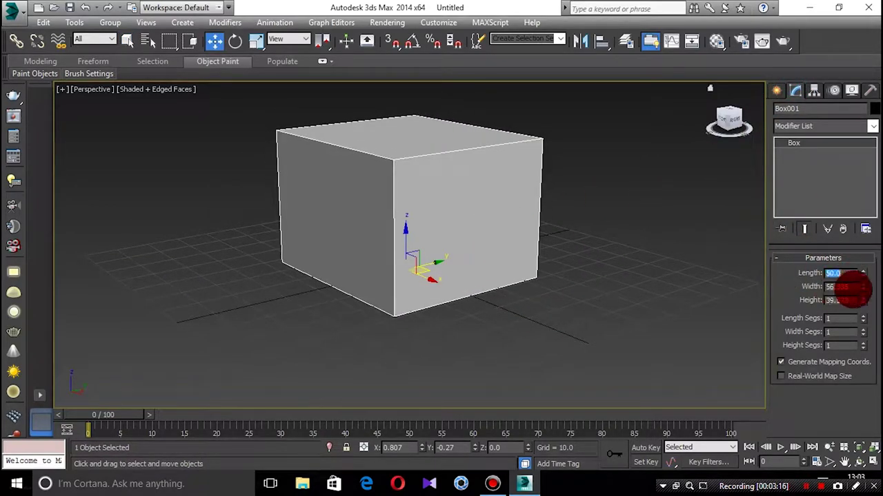
double_click(837, 287)
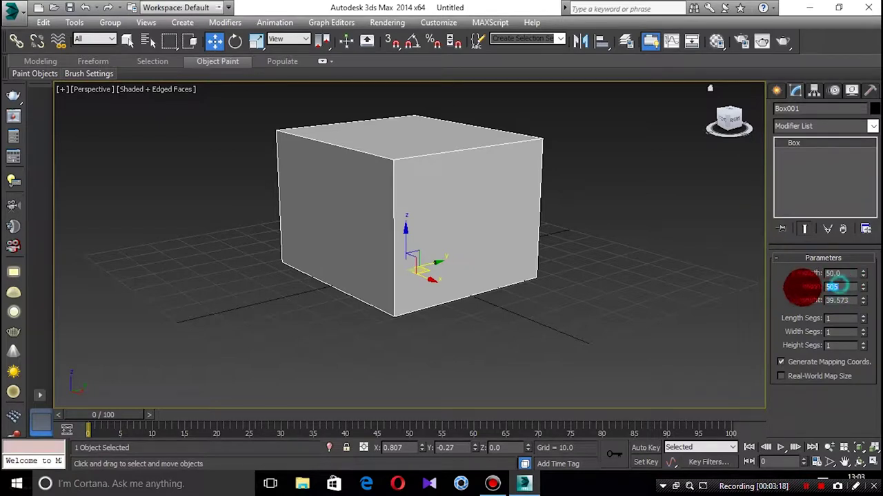
double_click(843, 300)
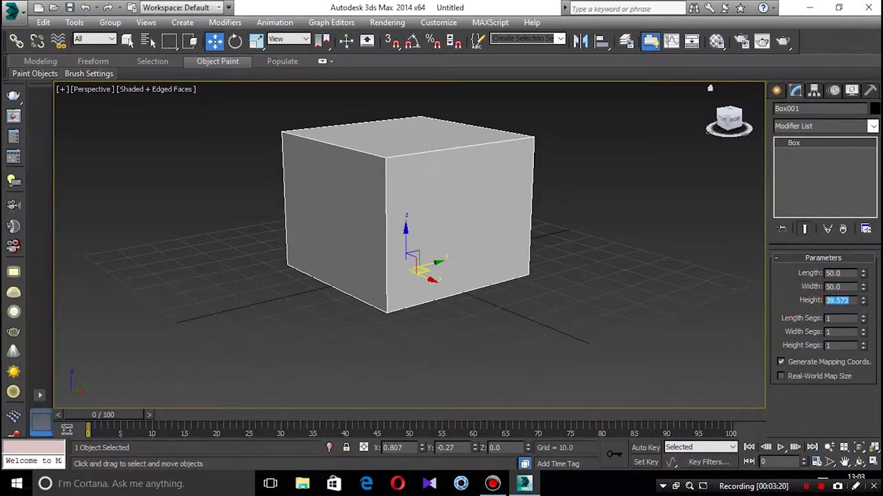
type("50")
key("Return")
middle_click_drag(627, 242, 627, 271)
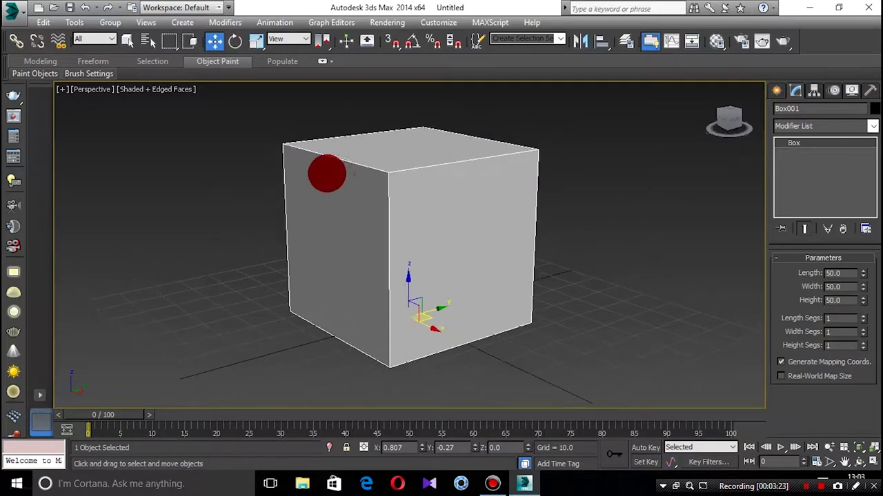
Step: Switch the Perspective view to Wireframe and convert the box to an Editable Poly
left_click(140, 91)
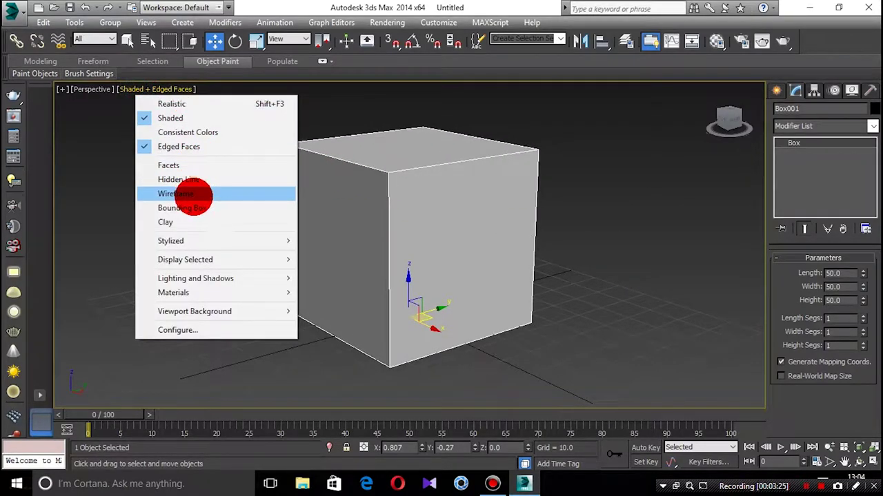
left_click(191, 194)
middle_click_drag(275, 224, 365, 251, "alt")
left_click(599, 288)
left_click_drag(591, 199, 503, 251)
right_click(498, 276)
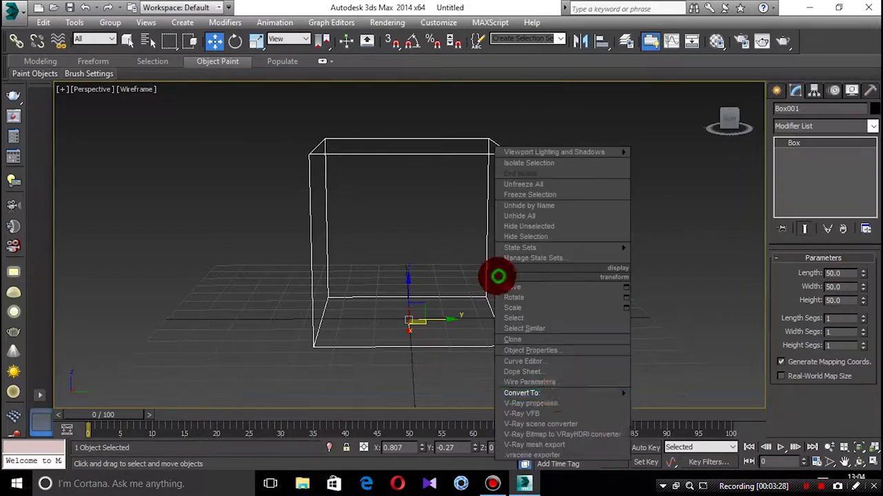
left_click(660, 404)
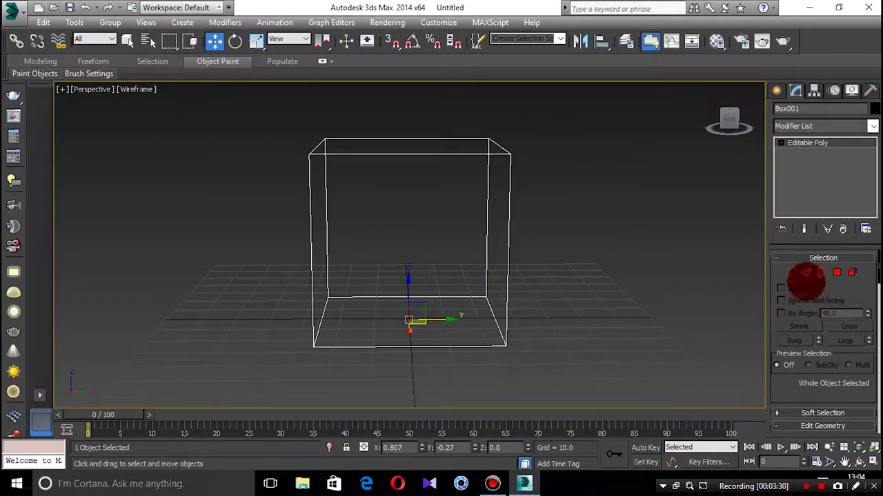
Step: Select all edges of the box at Edge level, split them and clear the selection
left_click(805, 274)
left_click_drag(583, 100, 246, 361)
key("z")
scroll(831, 394, "down", 3)
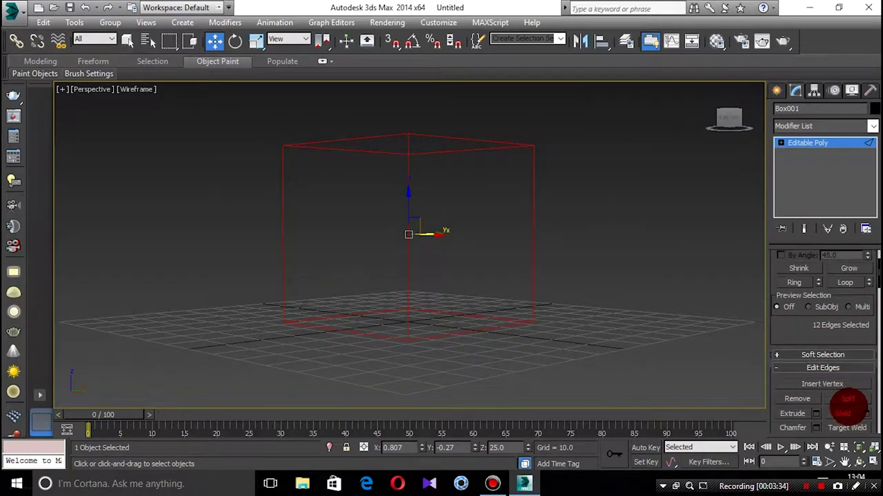
middle_click_drag(635, 308, 558, 332, "alt")
left_click(605, 334)
Step: Connect the top face's edges running along Y with 2 segments, and do the same for the bottom face
left_click_drag(455, 134, 443, 231)
middle_click_drag(451, 250, 458, 250, "alt")
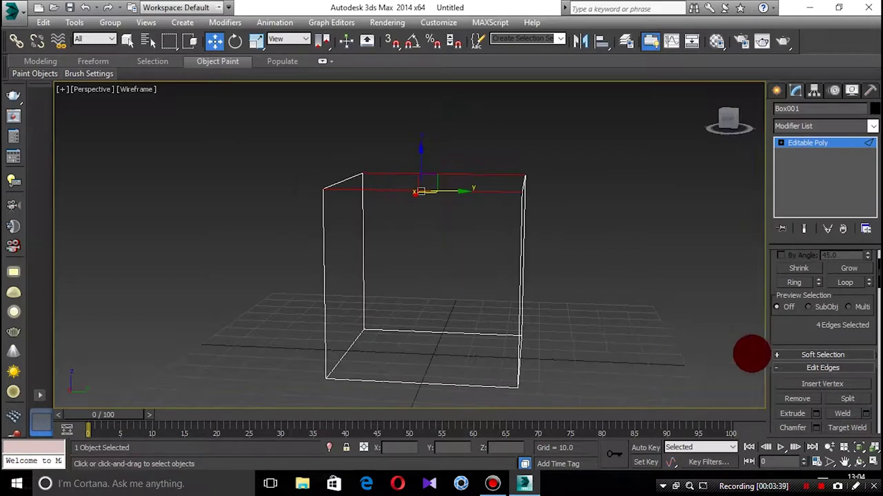
scroll(813, 328, "up", 3)
scroll(810, 365, "down", 3)
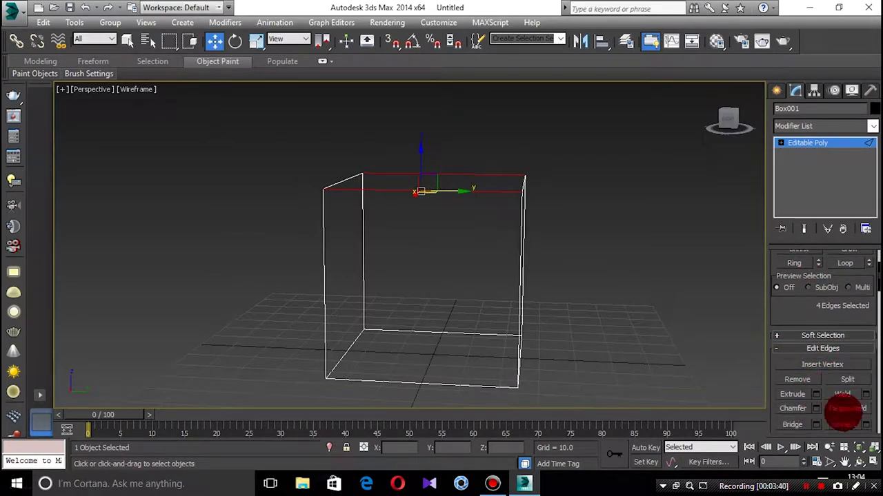
left_click(871, 425)
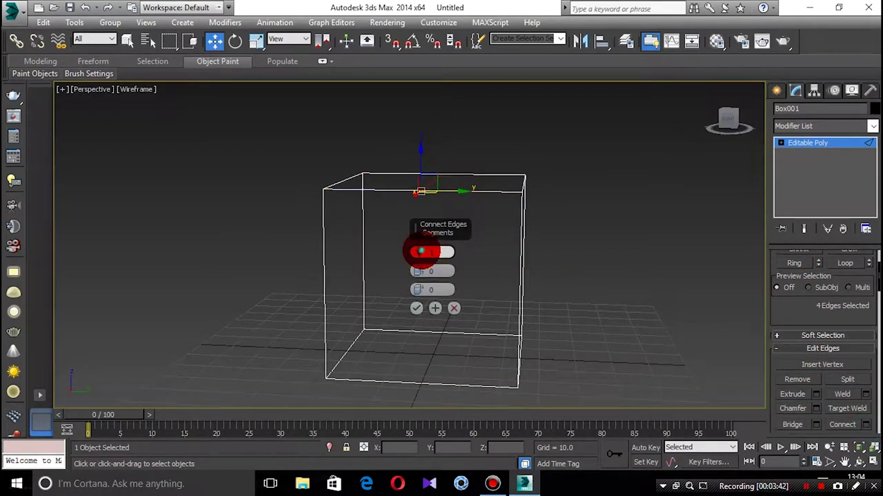
left_click(418, 249)
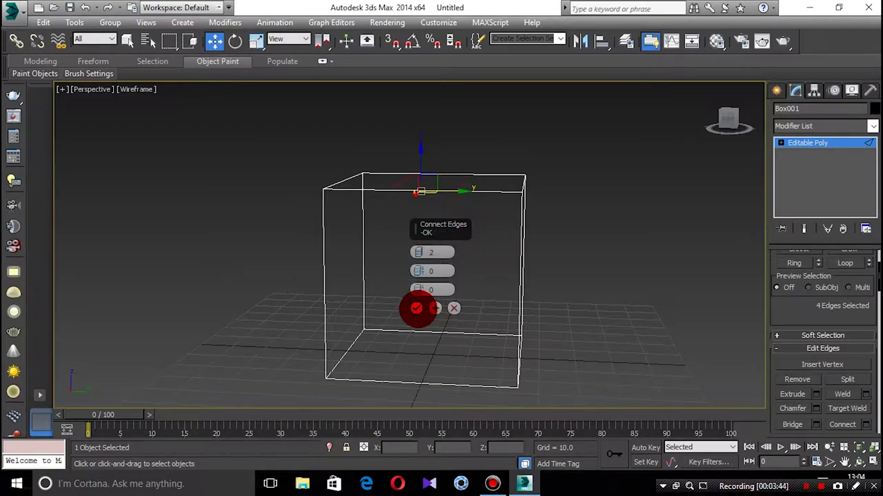
left_click(415, 309)
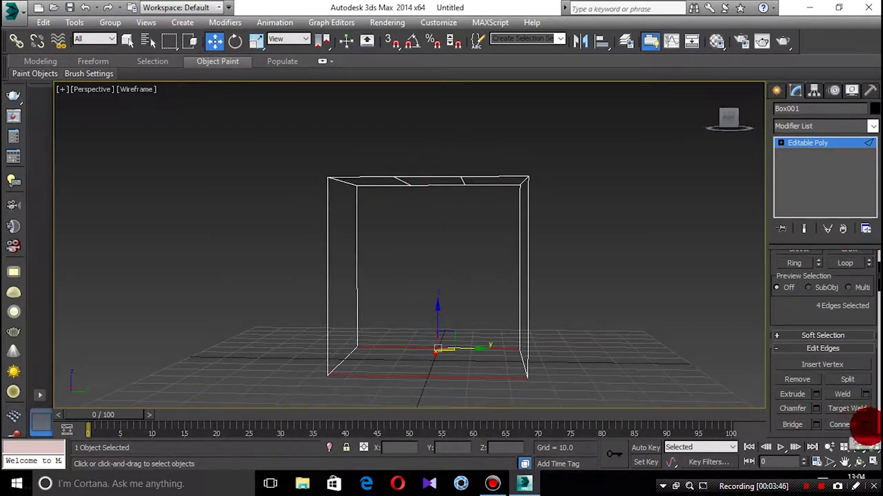
left_click(868, 425)
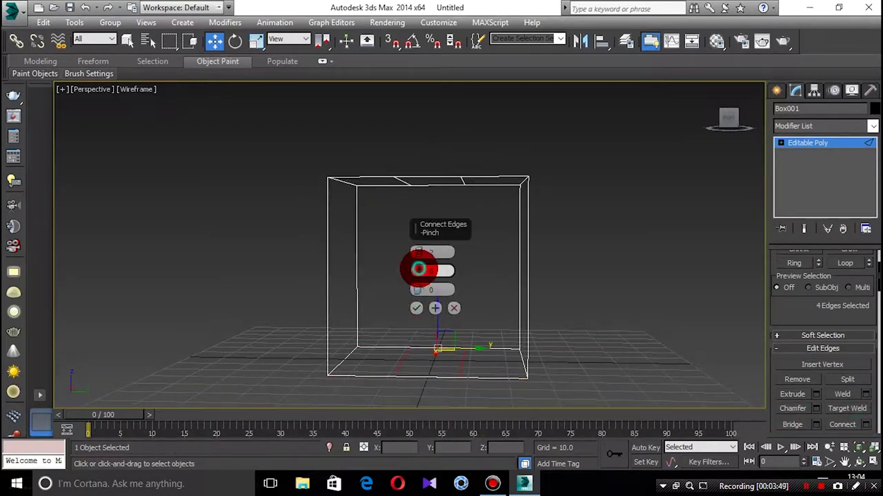
left_click(416, 308)
Step: Connect the top and bottom edges of the box's +Y side face with 2 segments
middle_click_drag(418, 306, 421, 329, "alt")
left_click_drag(599, 235, 459, 306)
middle_click_drag(565, 324, 607, 345, "alt")
left_click_drag(624, 320, 503, 284)
middle_click_drag(504, 284, 596, 289, "alt")
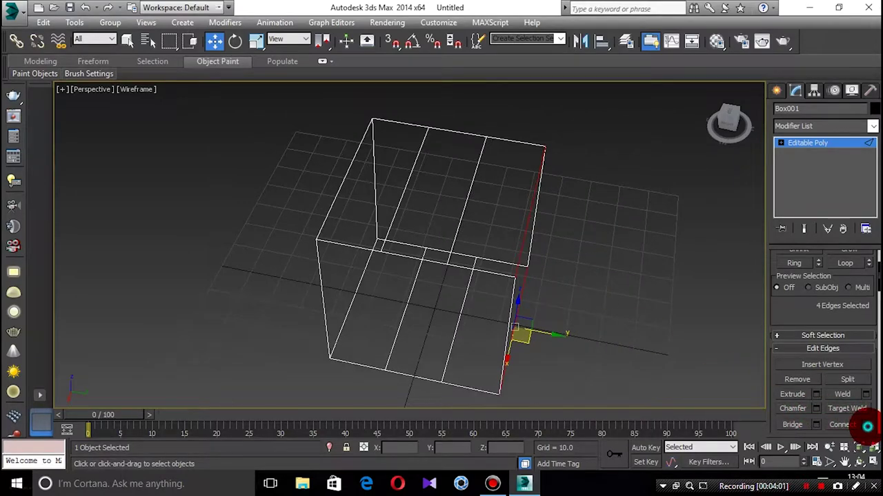
left_click(867, 426)
middle_click_drag(690, 368, 311, 298, "alt")
left_click(416, 308)
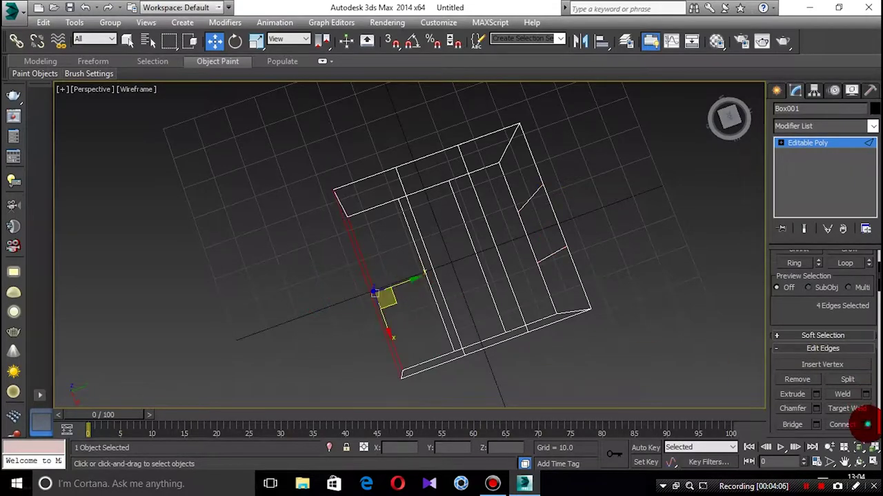
Step: Connect the top and bottom edges of the opposite -Y side face with 2 segments
left_click(866, 425)
middle_click_drag(444, 233, 463, 322, "alt")
left_click(417, 309)
Step: Connect the vertical edges of the two remaining side faces, +X and -X, with 2 segments each
left_click(831, 424)
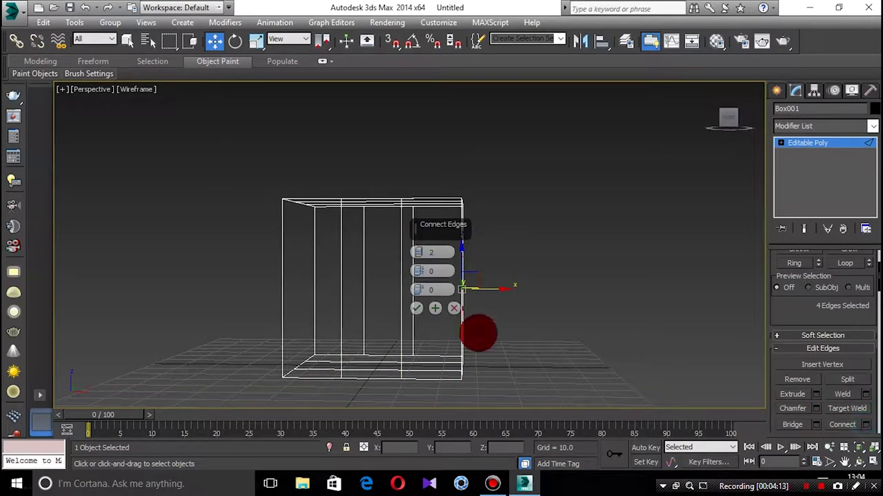
left_click(420, 306)
middle_click_drag(412, 321, 271, 280, "alt")
left_click_drag(271, 280, 322, 310)
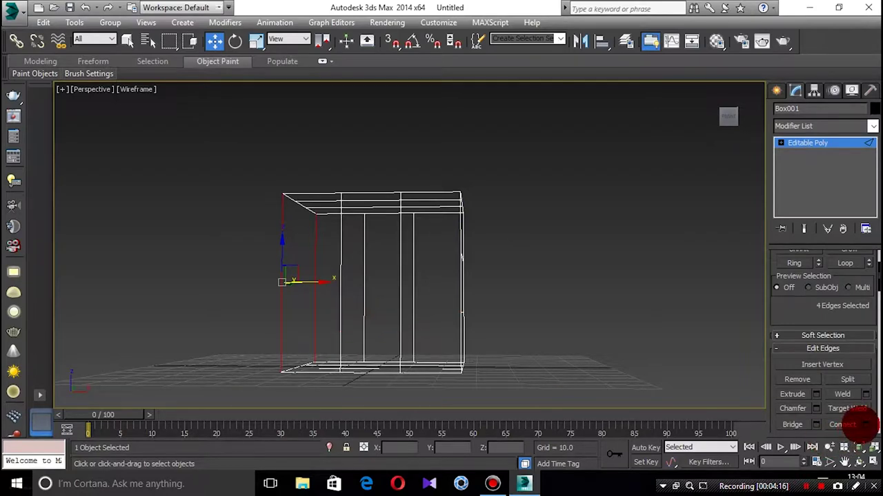
left_click(862, 424)
left_click(418, 309)
Step: Select every edge of the divided box and split them
left_click_drag(529, 147, 210, 429)
middle_click_drag(521, 327, 425, 323, "alt")
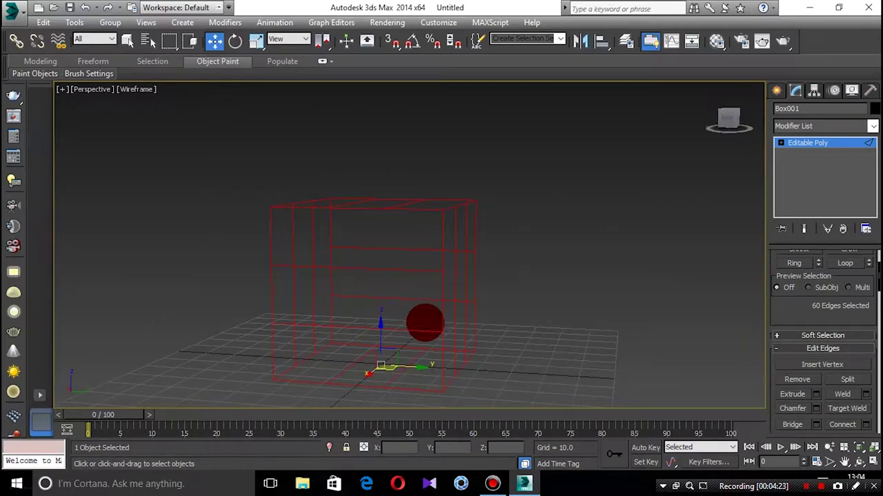
scroll(833, 417, "down", 7)
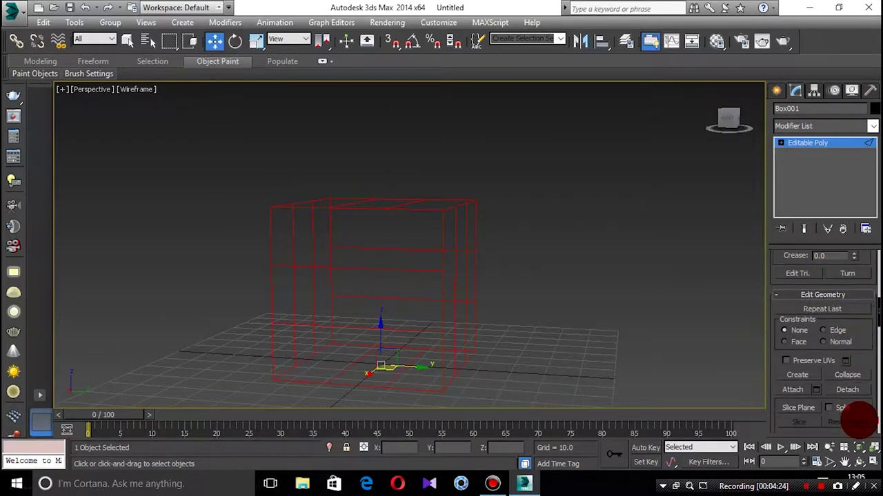
scroll(858, 400, "up", 4)
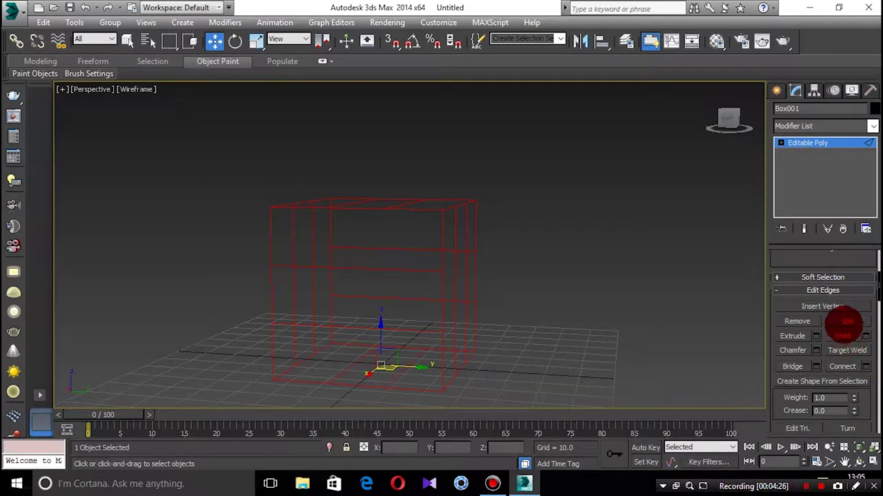
middle_click_drag(632, 312, 584, 331, "alt")
Step: Add a TurboSmooth modifier to the box and set its Iterations to 3
left_click(817, 127)
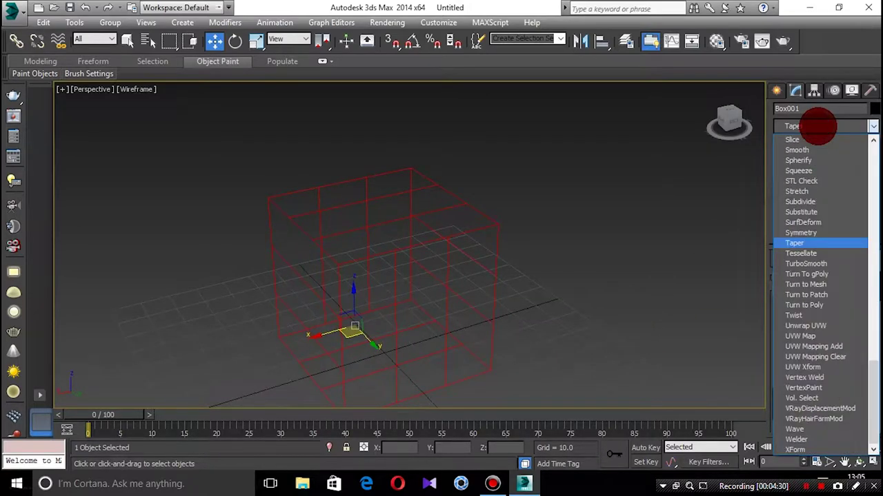
left_click(802, 261)
middle_click_drag(640, 300, 579, 285, "alt")
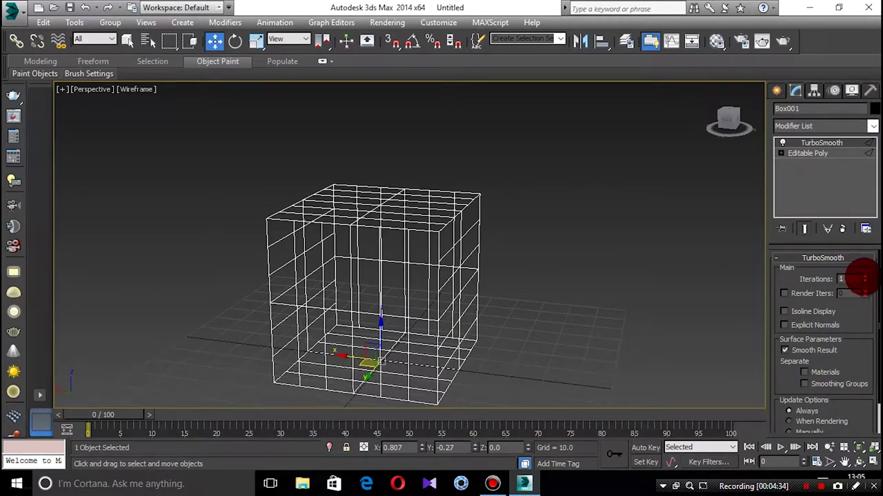
left_click(865, 277)
left_click(865, 276)
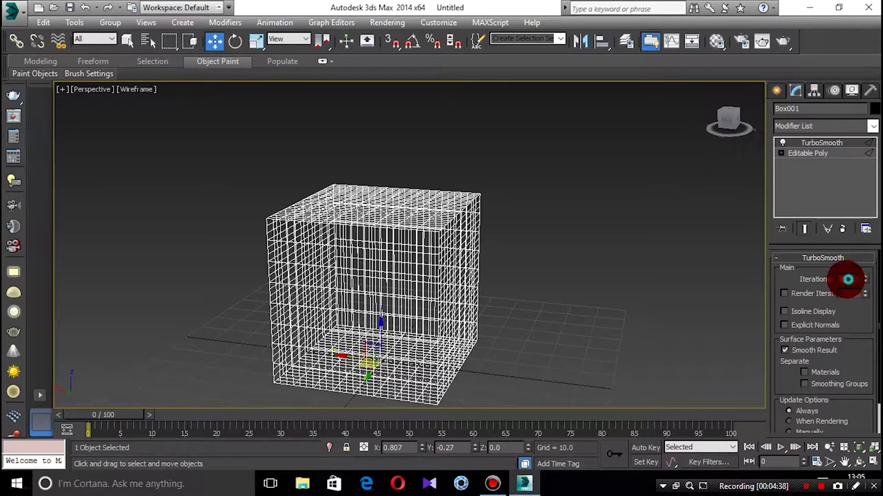
Step: Switch the perspective viewport from wireframe to Shaded display with edged faces and inspect the subdivided box
middle_click_drag(726, 294, 561, 269, "alt")
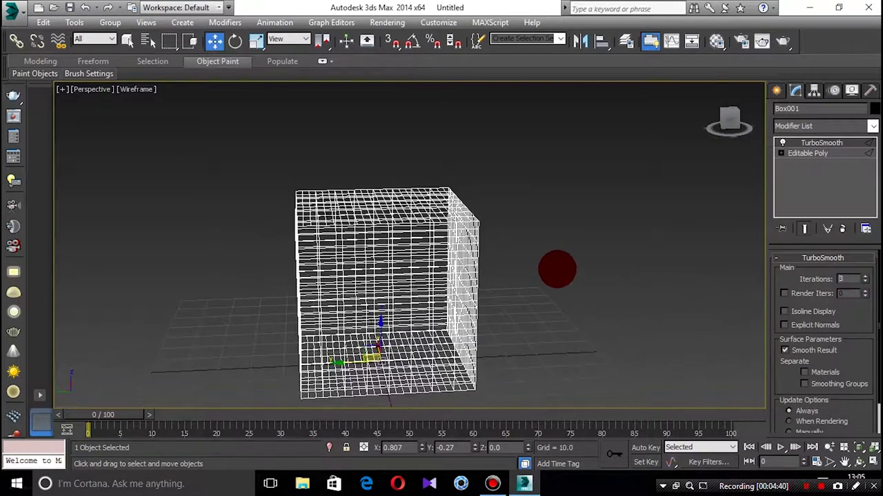
scroll(558, 269, "up", 2)
middle_click_drag(293, 223, 379, 233)
left_click(136, 89)
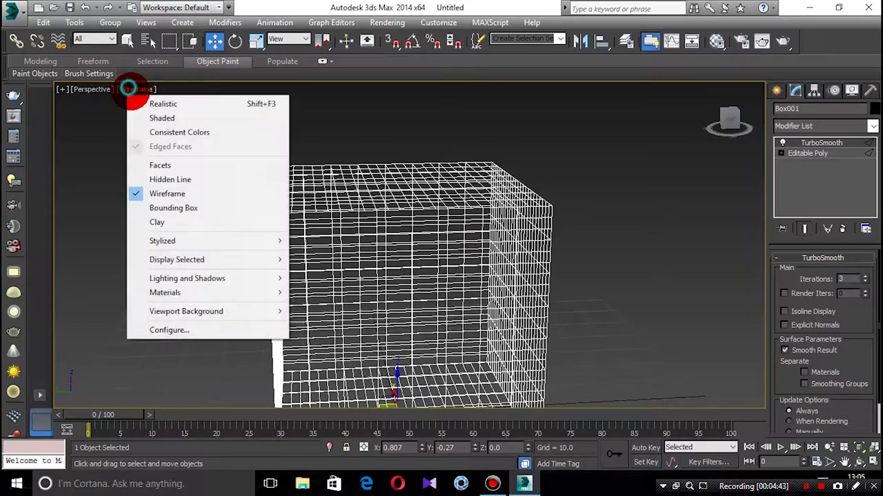
left_click(148, 116)
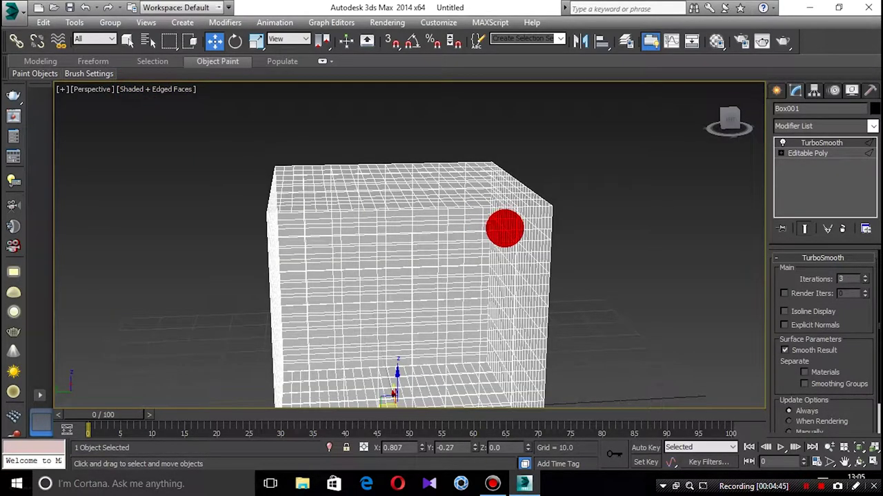
middle_click_drag(504, 233, 478, 234, "alt")
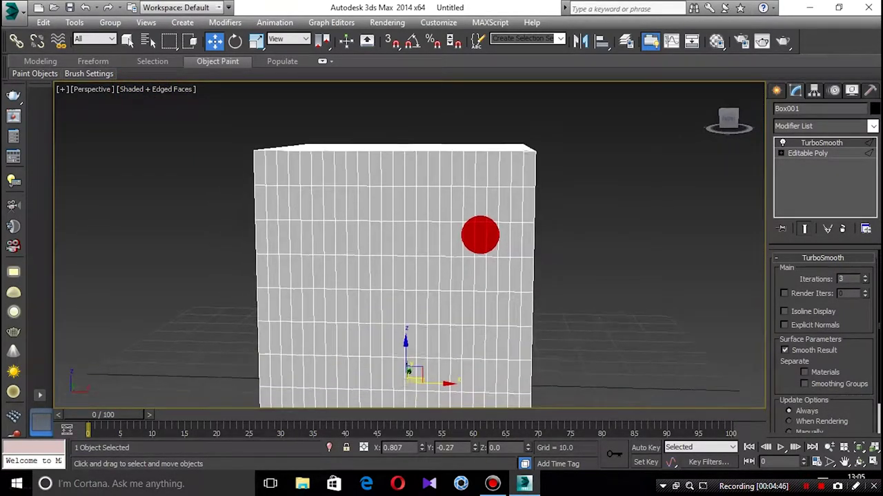
left_click(615, 252)
middle_click_drag(407, 275, 435, 290, "alt")
left_click(435, 290)
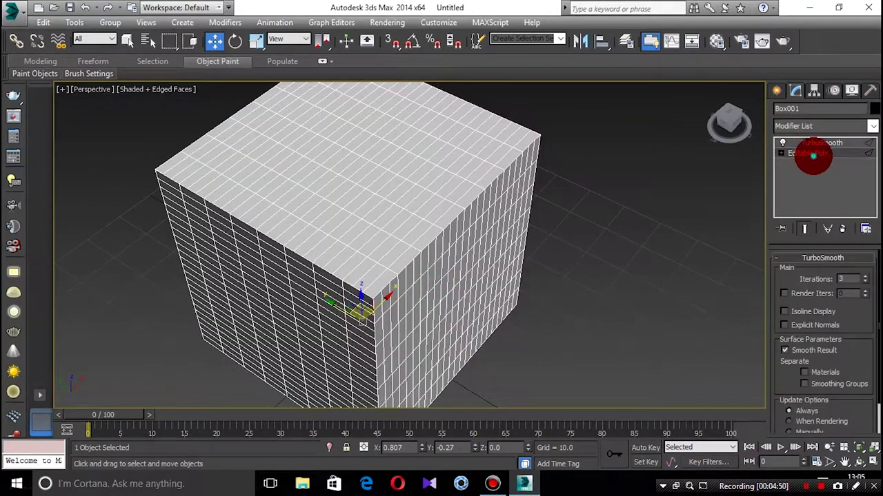
Step: Leave edge sub-object editing in the base Editable Poly and return to the TurboSmooth level of the stack
left_click(813, 153)
scroll(841, 276, "up", 5)
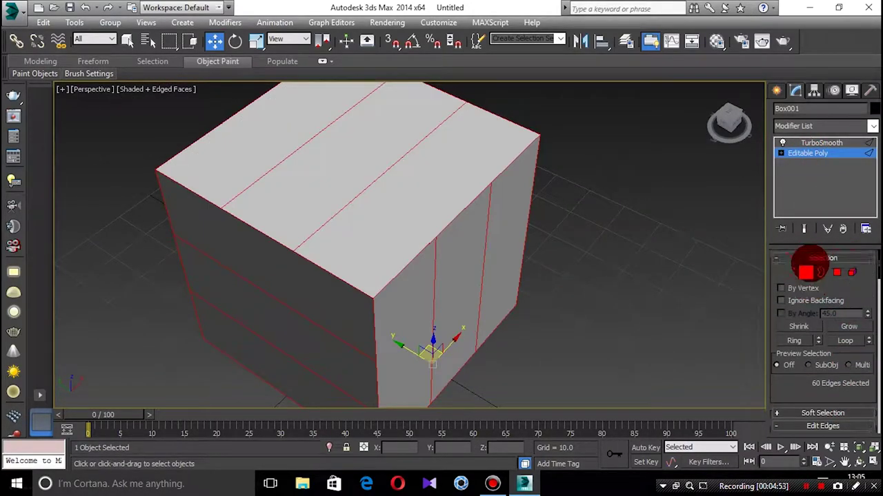
left_click(805, 273)
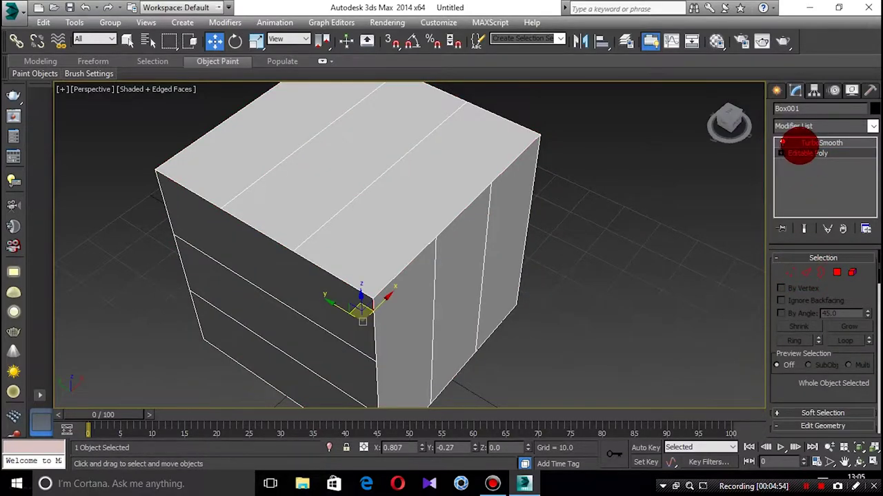
left_click(800, 143)
Step: Add a Spherify modifier above TurboSmooth to round the box into a ball
left_click(802, 127)
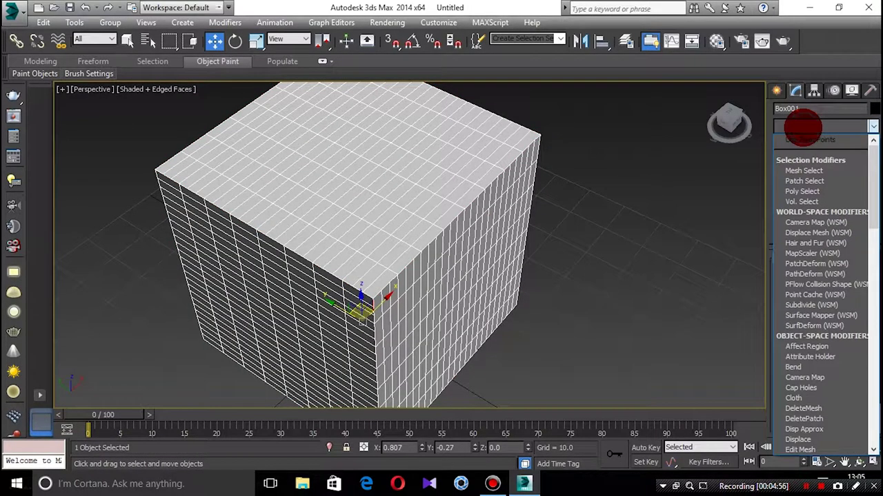
key("s")
key("s")
key("s")
key("s")
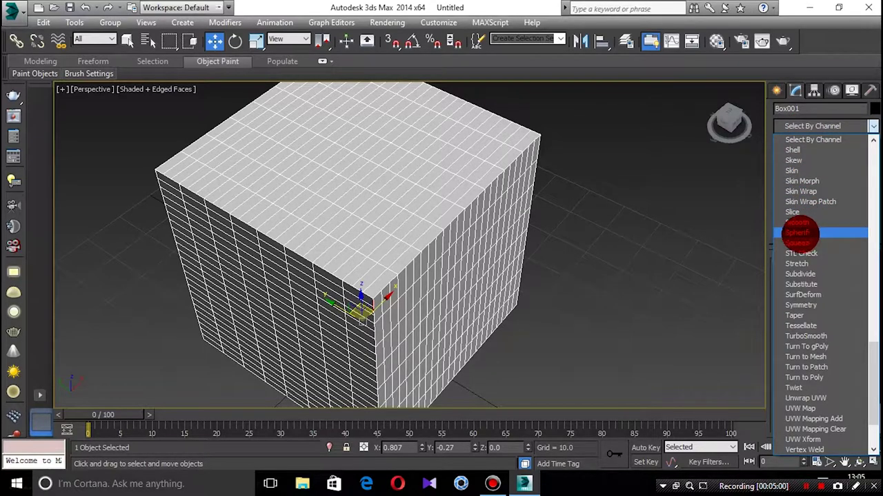
left_click(801, 232)
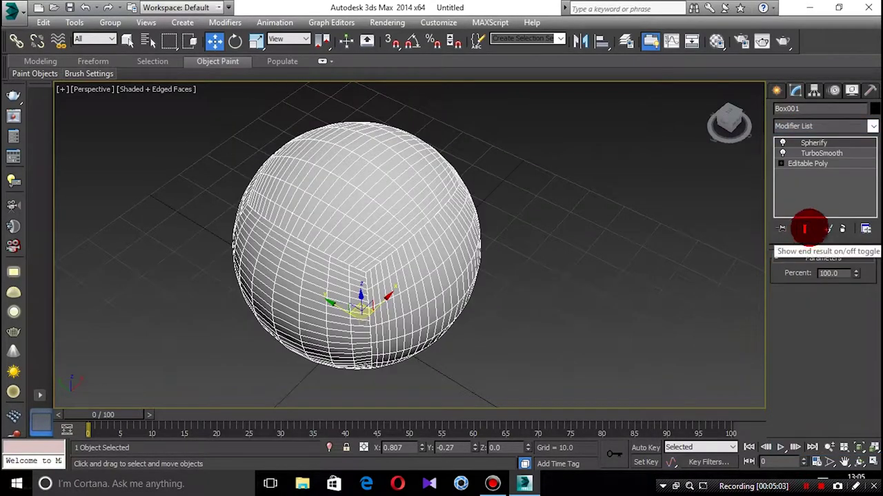
Step: Convert the spherified box to an Editable Poly, collapsing its modifier stack
middle_click_drag(577, 268, 502, 225, "alt")
right_click(396, 232)
mouse_move(430, 349)
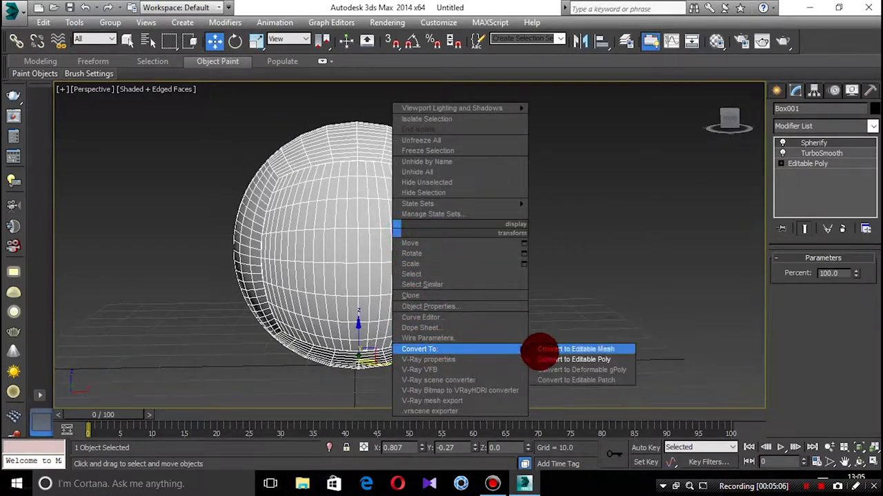
left_click(567, 359)
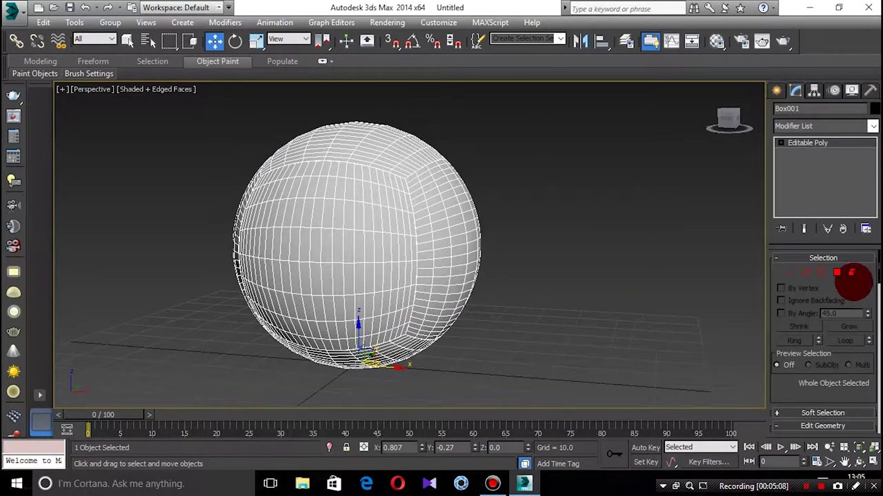
Step: Enter polygon sub-object level and select every polygon of the ball
left_click(836, 273)
left_click_drag(522, 89, 214, 383)
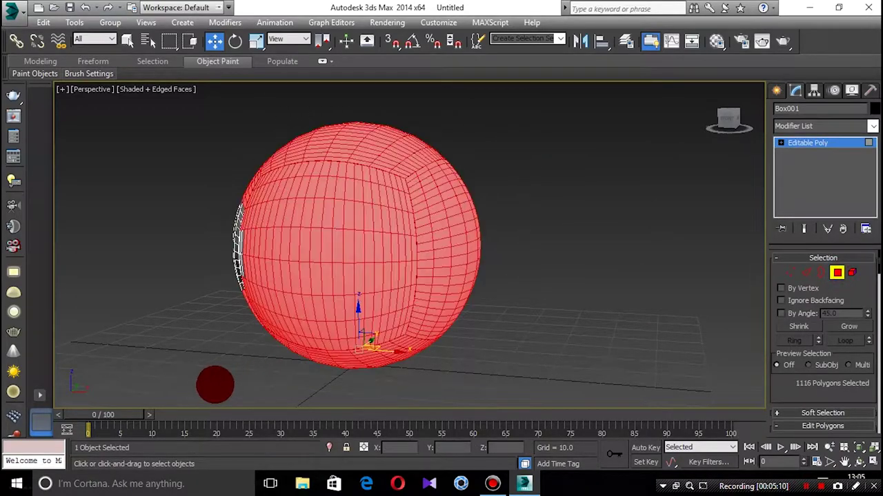
left_click_drag(559, 99, 143, 386)
middle_click_drag(144, 386, 451, 351, "alt")
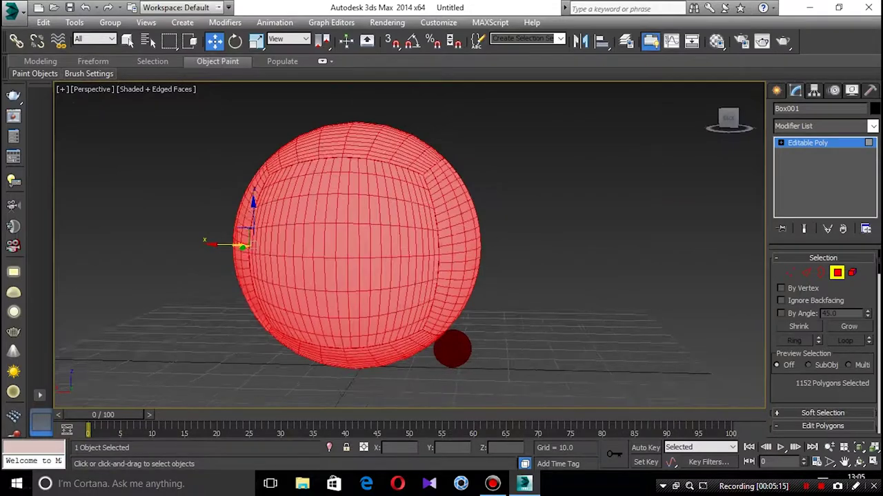
Step: Extrude all selected polygons outward by a very small height so that narrow grooves separate the ball's panels
scroll(451, 362, "down", 5)
scroll(463, 349, "up", 5)
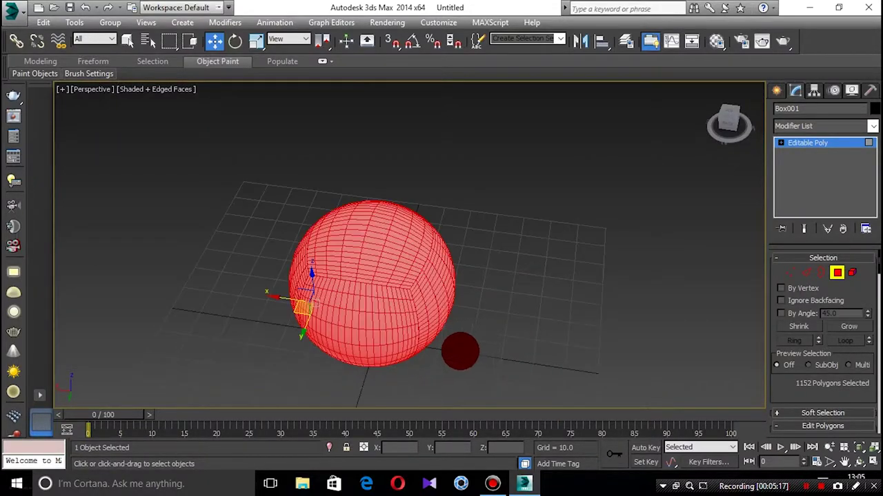
middle_click_drag(458, 352, 469, 324, "alt")
scroll(817, 386, "down", 2)
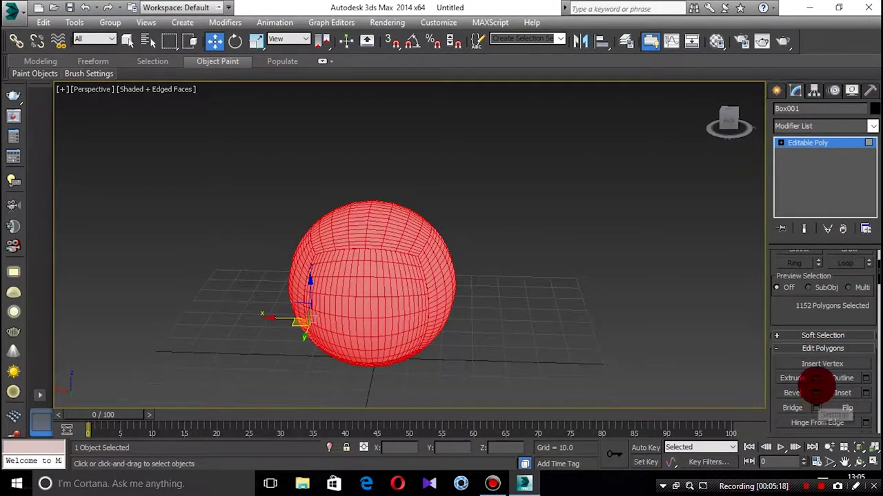
left_click(816, 378)
middle_click_drag(642, 336, 633, 303, "alt")
middle_click_drag(391, 315, 356, 320, "alt")
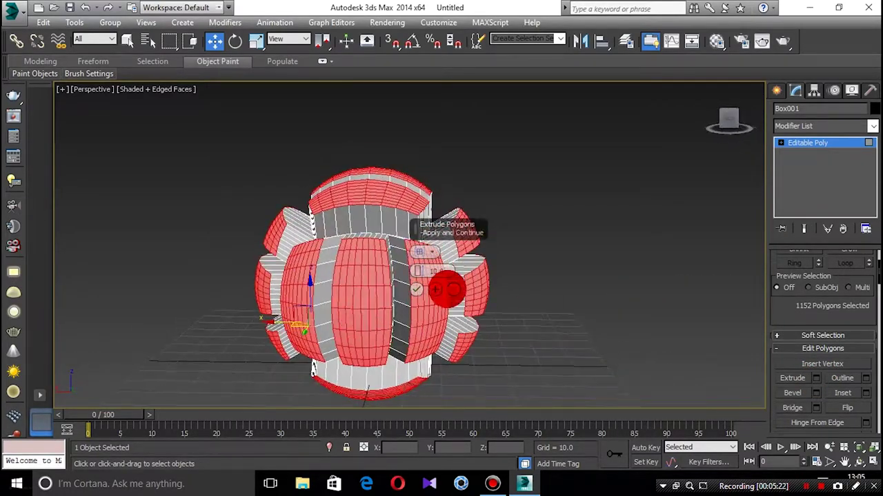
left_click_drag(417, 272, 414, 335)
left_click(435, 289)
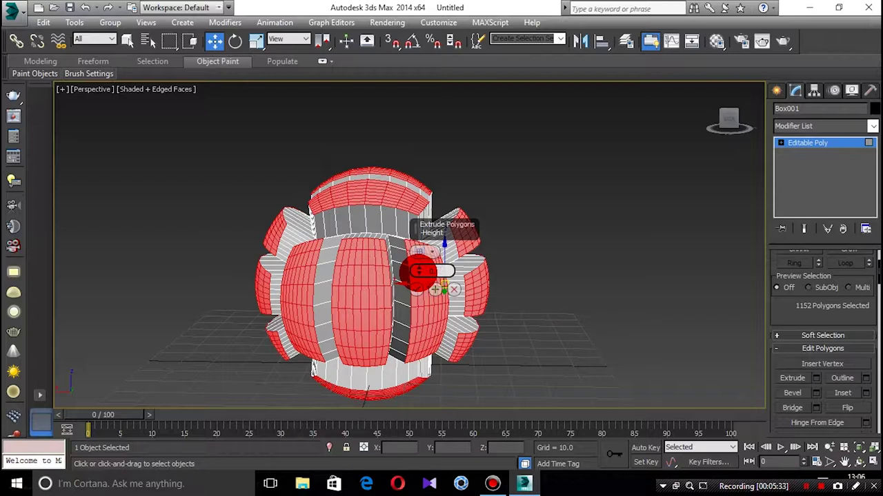
right_click(417, 271)
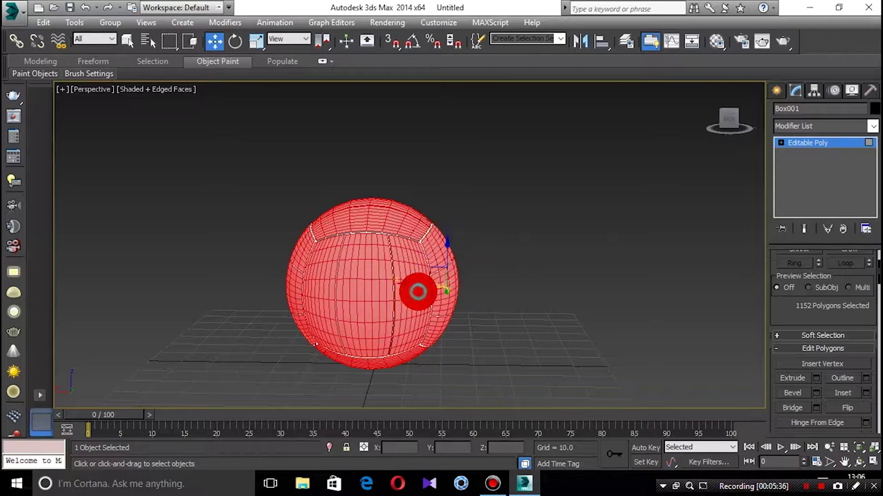
Step: Clear the polygon selection on the ball and leave polygon sub-object editing
middle_click_drag(471, 278, 449, 307, "alt")
scroll(418, 284, "up", 3)
middle_click_drag(396, 286, 396, 256, "alt")
scroll(410, 255, "up", 2)
left_click(638, 200)
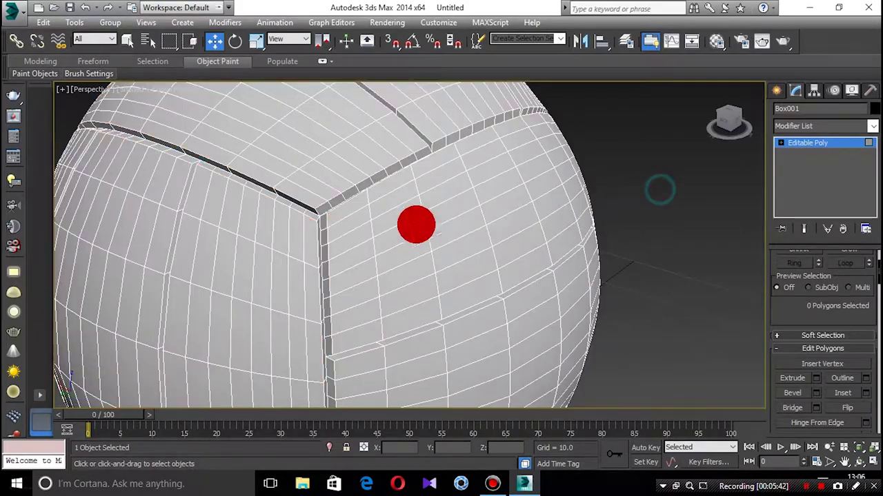
scroll(800, 309, "up", 4)
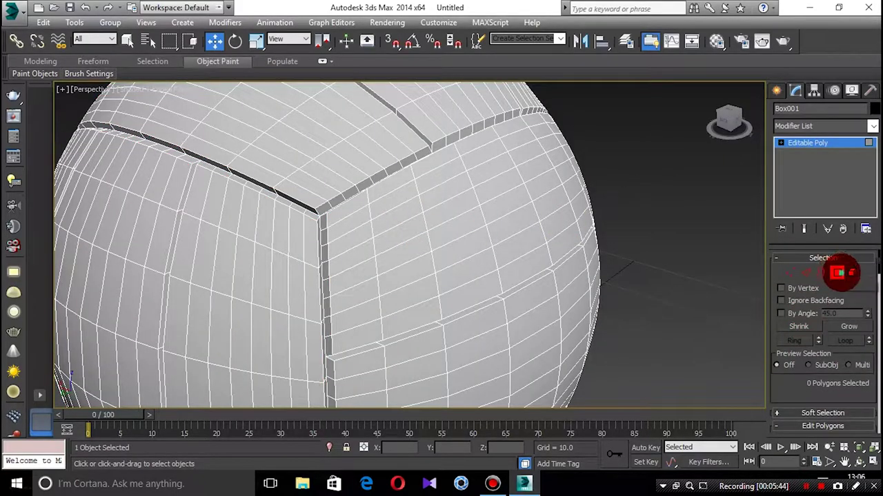
left_click(838, 272)
Step: Add a MeshSmooth modifier to the ball and set its Iterations to 3
middle_click_drag(361, 200, 516, 222, "alt")
scroll(399, 228, "down", 5)
scroll(386, 202, "up", 4)
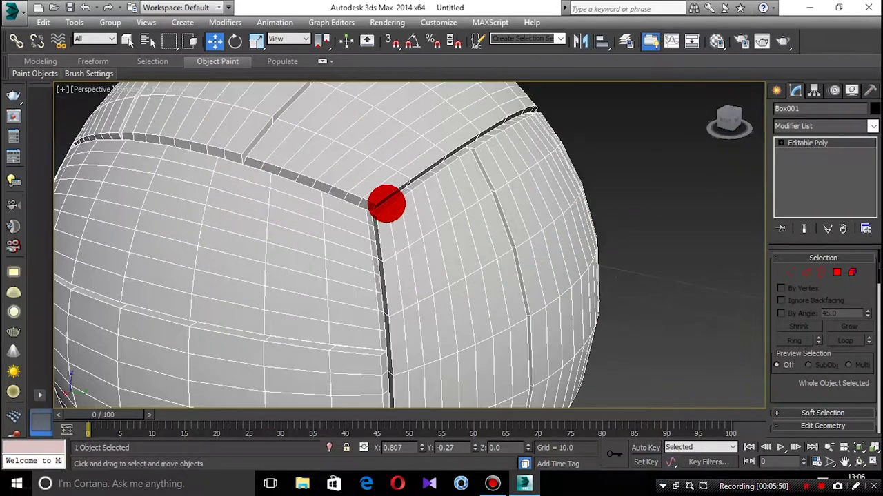
scroll(364, 210, "up", 6)
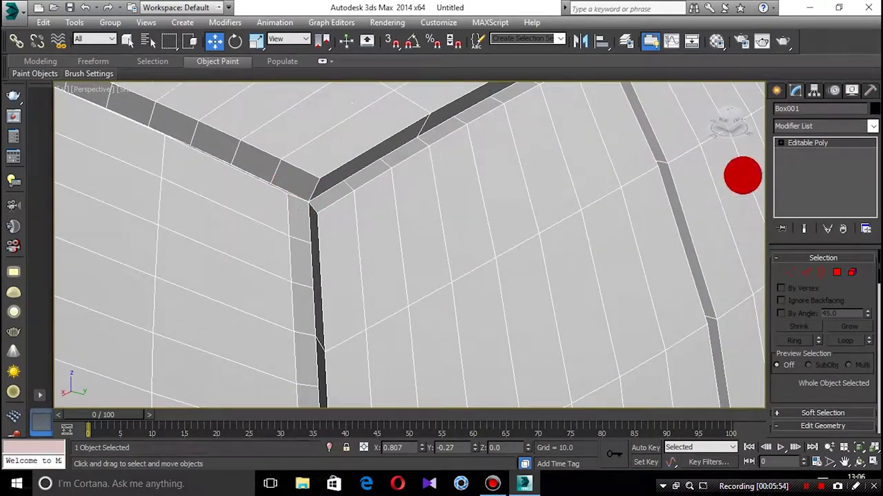
left_click(795, 128)
scroll(795, 128, "down", 15)
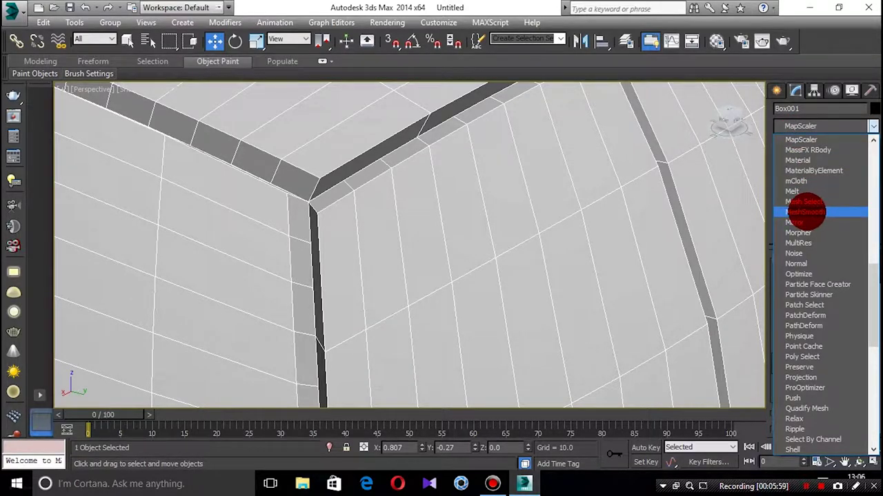
left_click(805, 211)
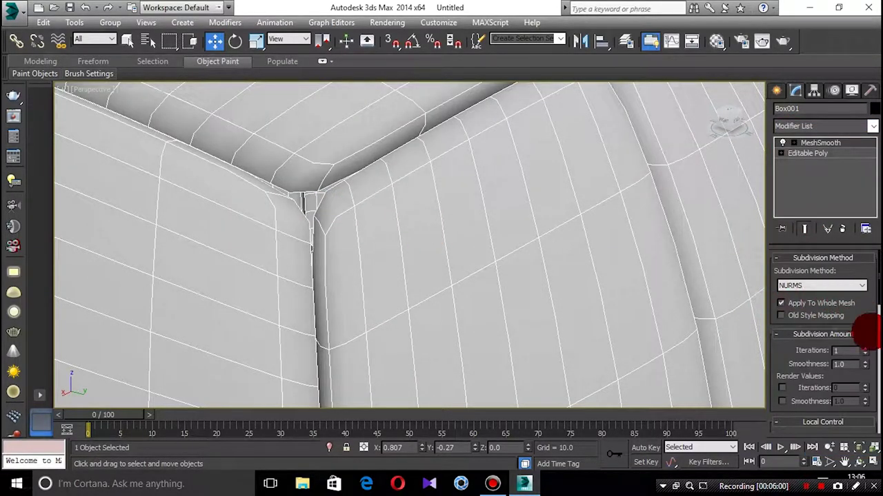
left_click(865, 349)
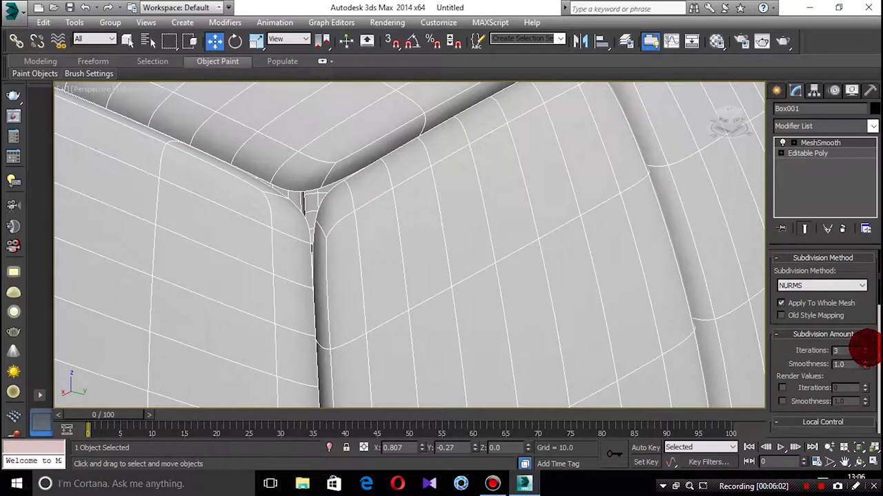
left_click(297, 190)
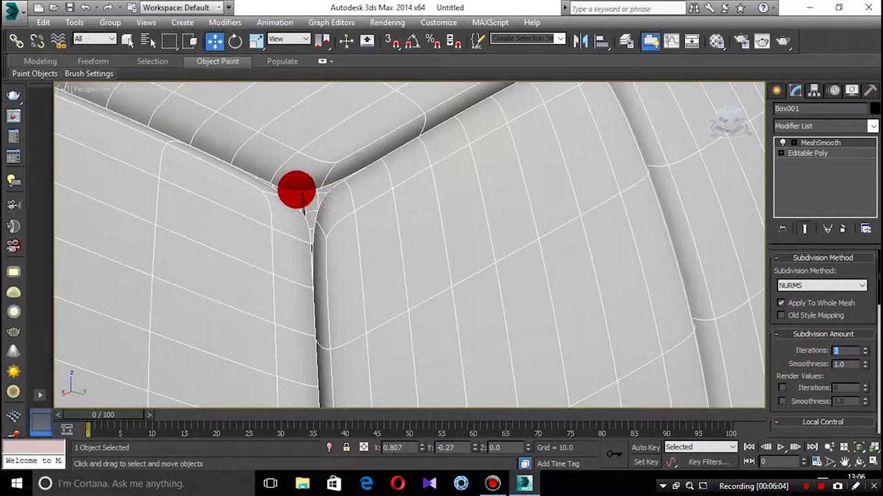
Step: Examine the corner where three panels meet and set the MeshSmooth subdivision method to Quad Output
scroll(311, 200, "up", 3)
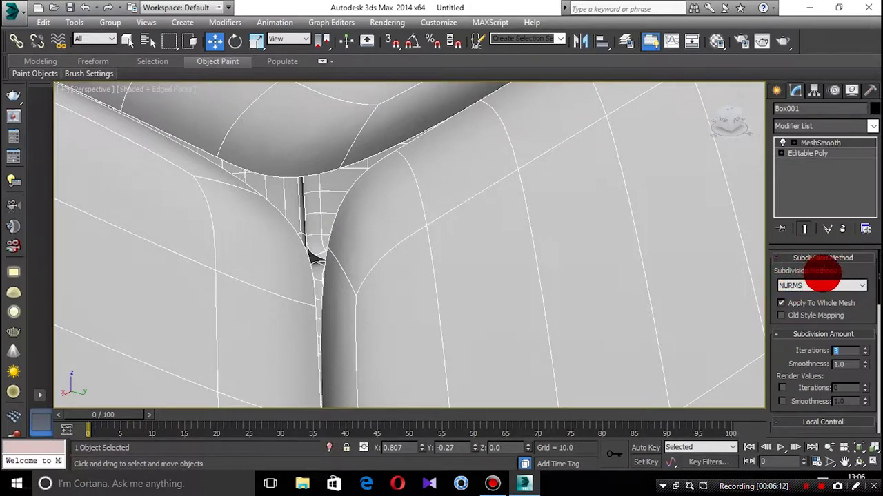
left_click(791, 285)
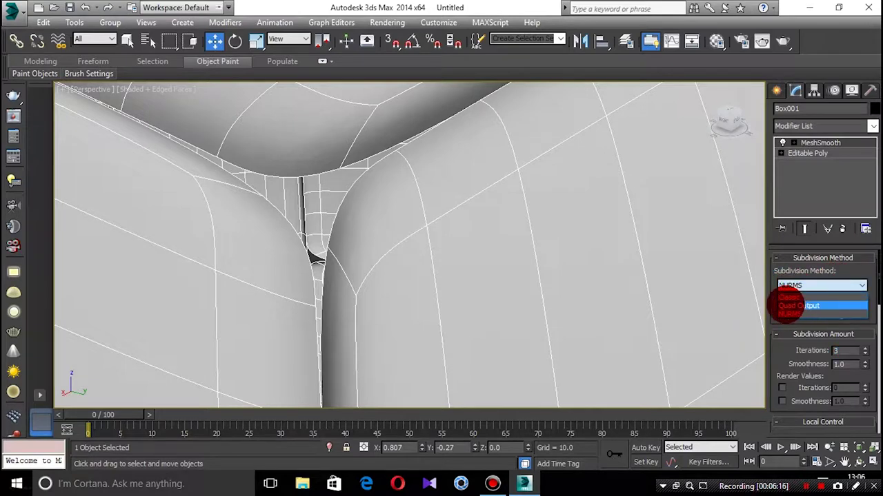
left_click(794, 306)
left_click(793, 305)
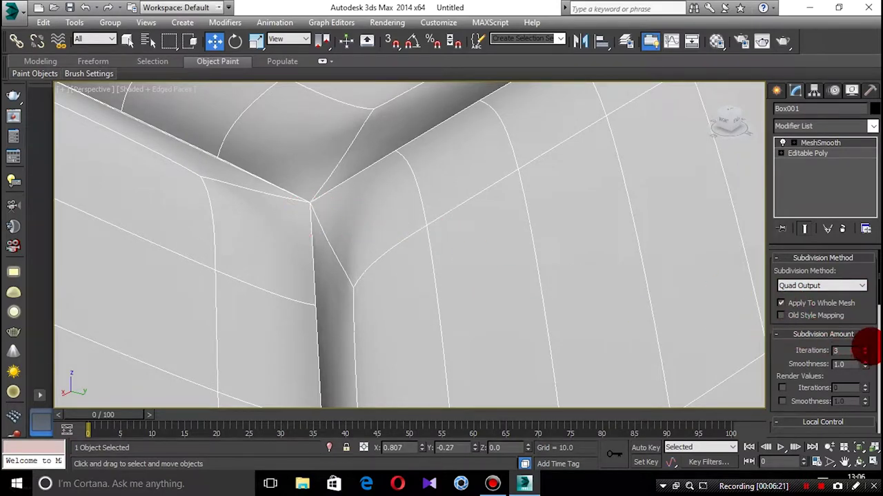
Step: Lower the MeshSmooth Iterations to 1 to compare the smoothing, and restore them to 3
left_click(864, 354)
left_click(864, 354)
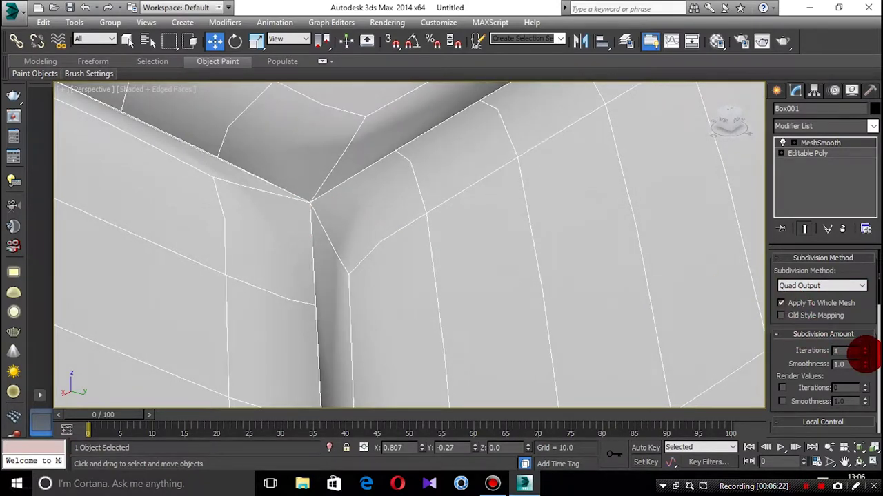
left_click(864, 348)
left_click(865, 348)
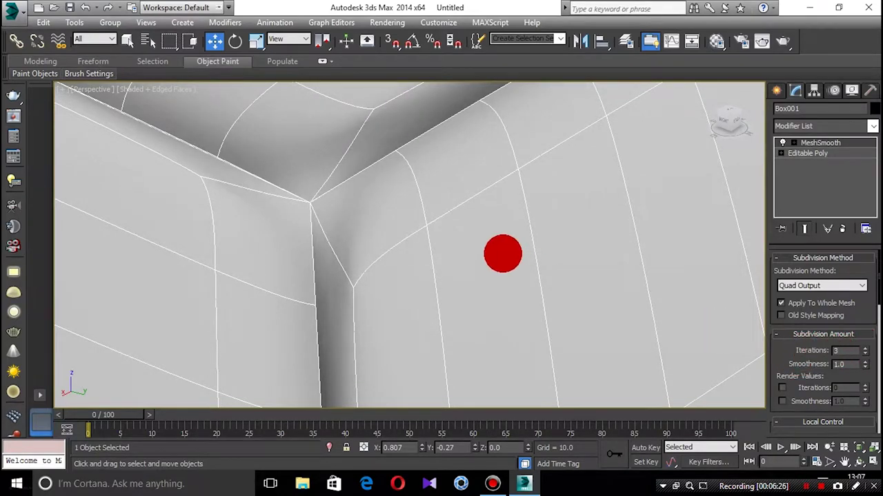
Step: Select the whole smoothed ball, convert it to an Editable Poly, and clear the selection
scroll(503, 252, "down", 8)
scroll(517, 241, "down", 2)
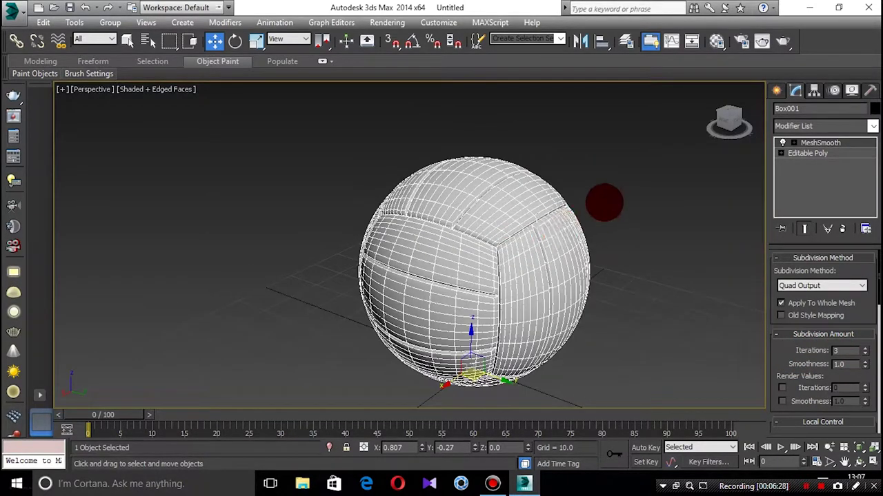
left_click(601, 213)
middle_click_drag(600, 227, 583, 248, "alt")
left_click_drag(625, 130, 346, 417)
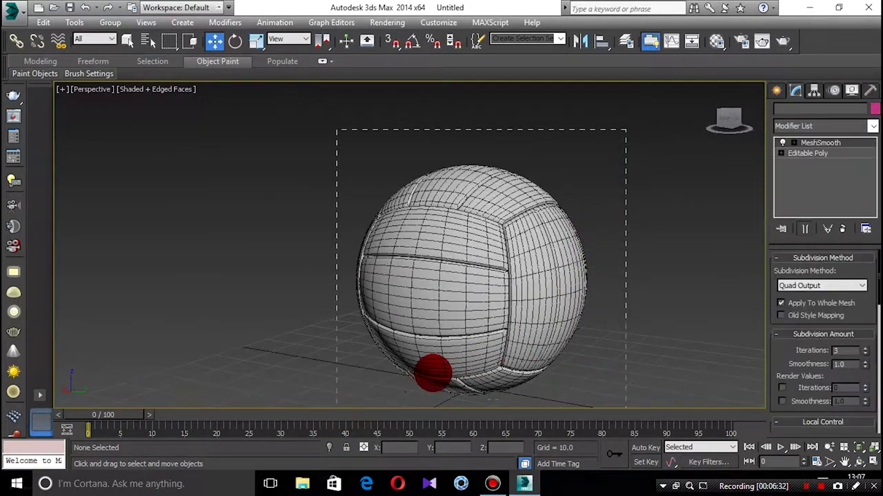
middle_click_drag(432, 371, 504, 335, "alt")
middle_click_drag(634, 262, 621, 291, "alt")
right_click(490, 276)
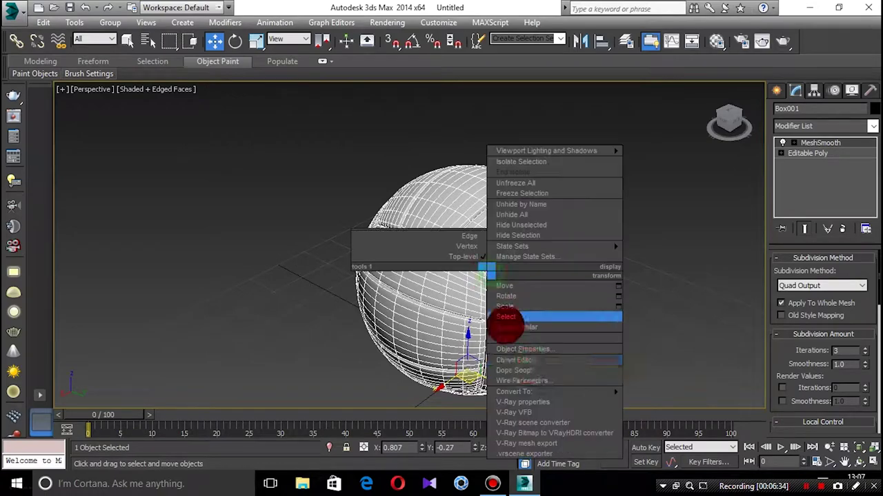
mouse_move(555, 394)
left_click(628, 399)
left_click(641, 264)
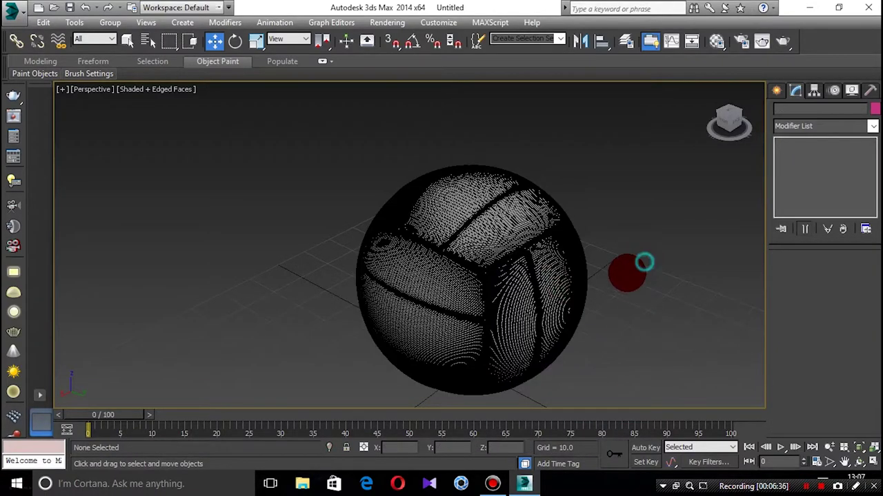
Step: Check the converted ball's dense mesh, turn off the edged-faces display, and clear the selection to show the panels in plain shading
scroll(509, 277, "up", 3)
left_click(514, 279)
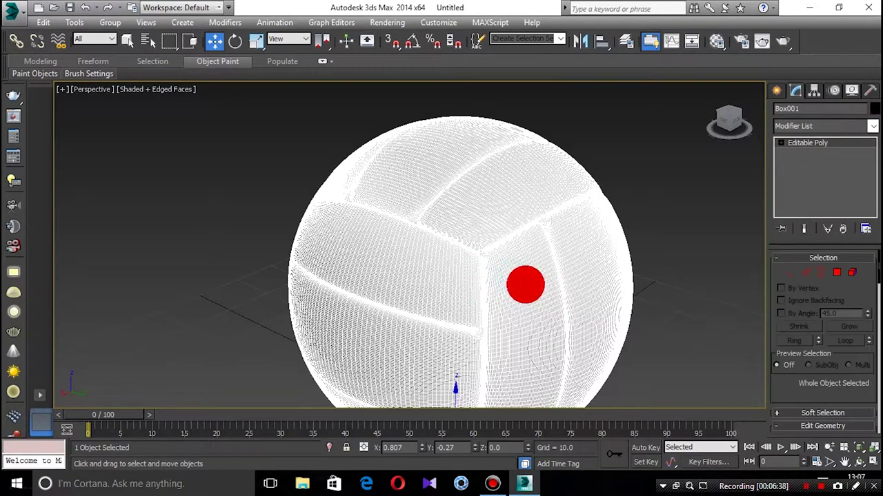
left_click(661, 258)
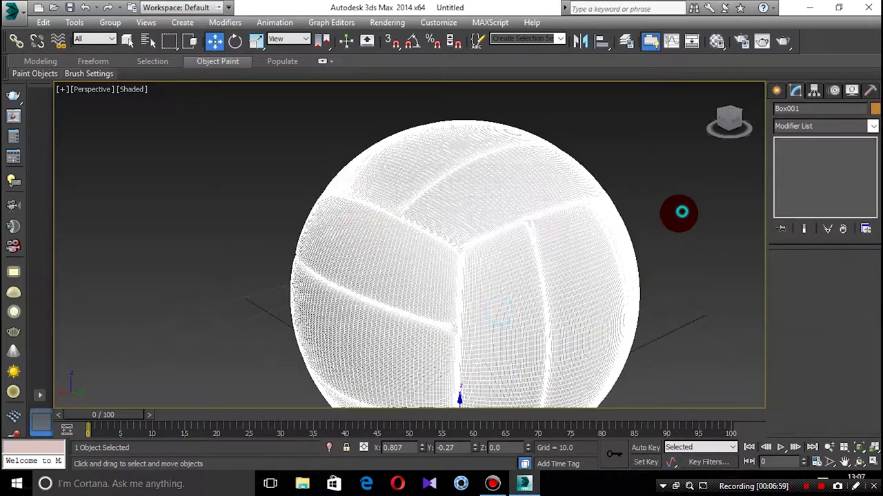
middle_click_drag(682, 213, 633, 262, "alt")
Step: Set the 01 - Default material's diffuse colour to burnt orange with hue 7 and value 166, and close the Material Editor
key("m")
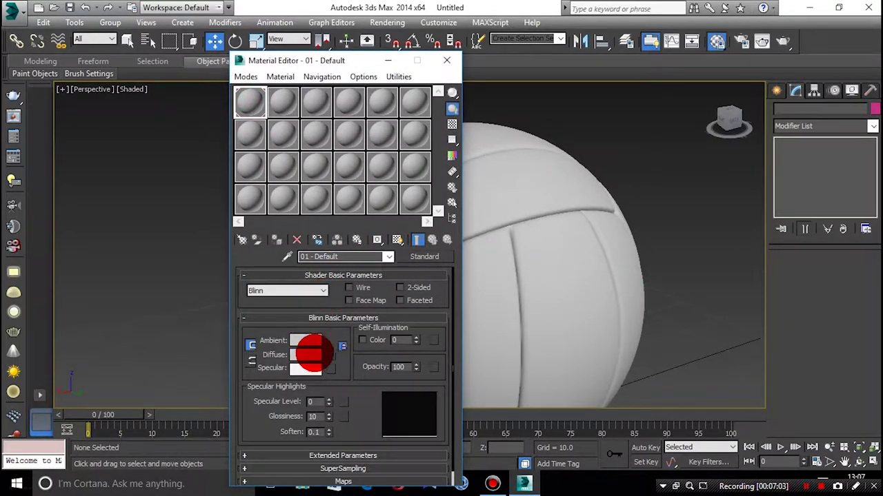
left_click(307, 354)
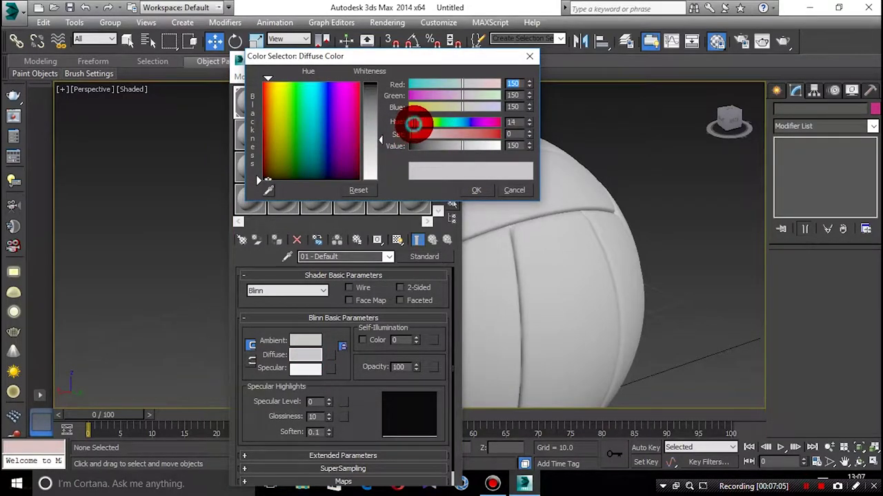
left_click_drag(463, 136, 500, 135)
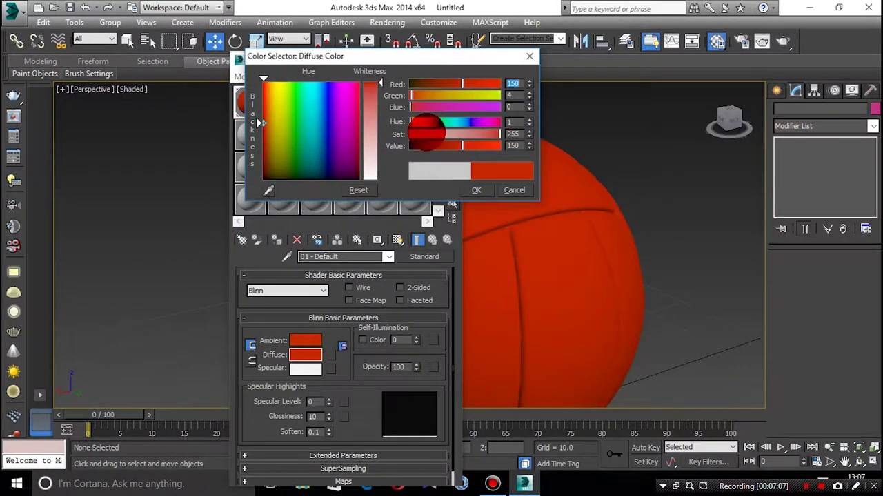
left_click(269, 90)
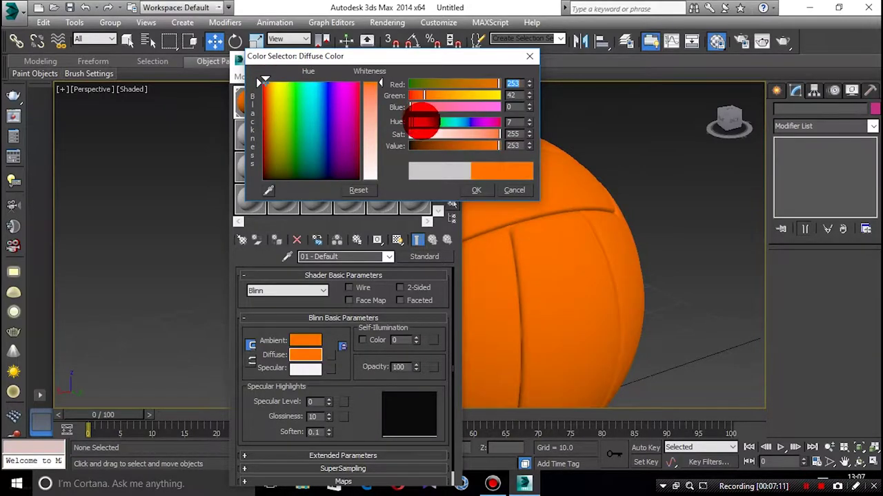
mouse_move(490, 146)
left_mouse_down()
mouse_move(474, 146)
mouse_move(481, 135)
left_mouse_up()
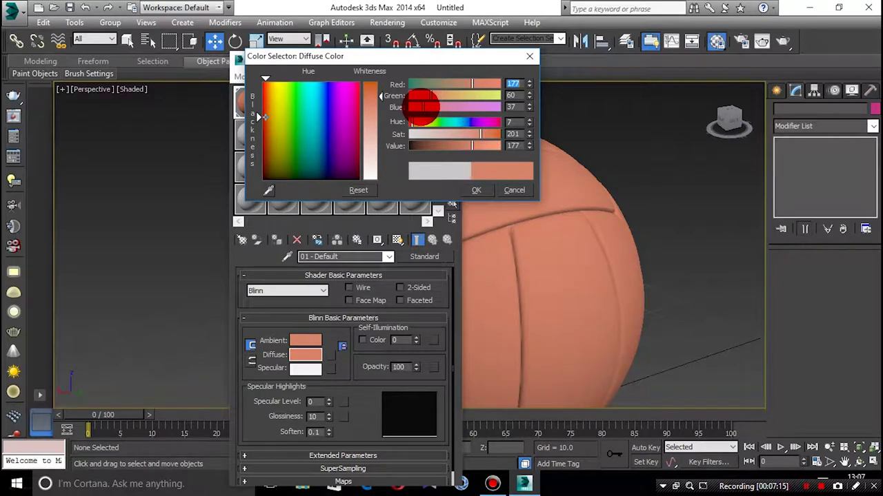
left_click_drag(416, 122, 418, 122)
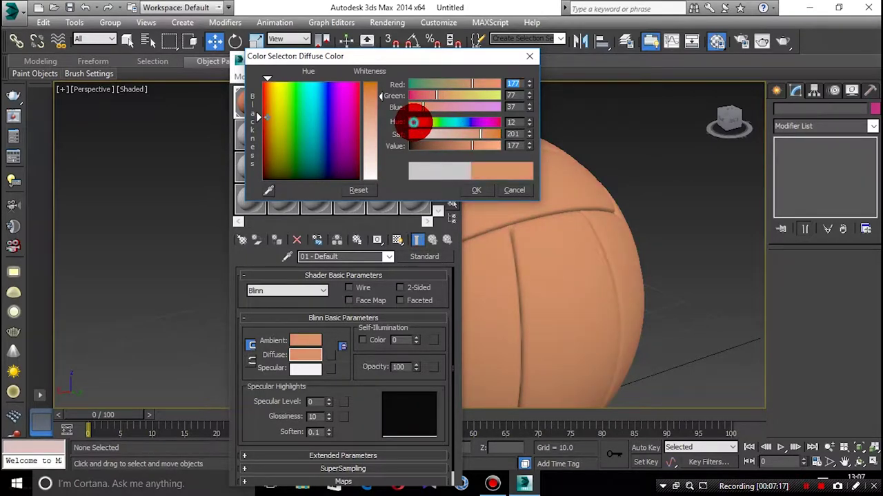
left_click_drag(377, 96, 380, 92)
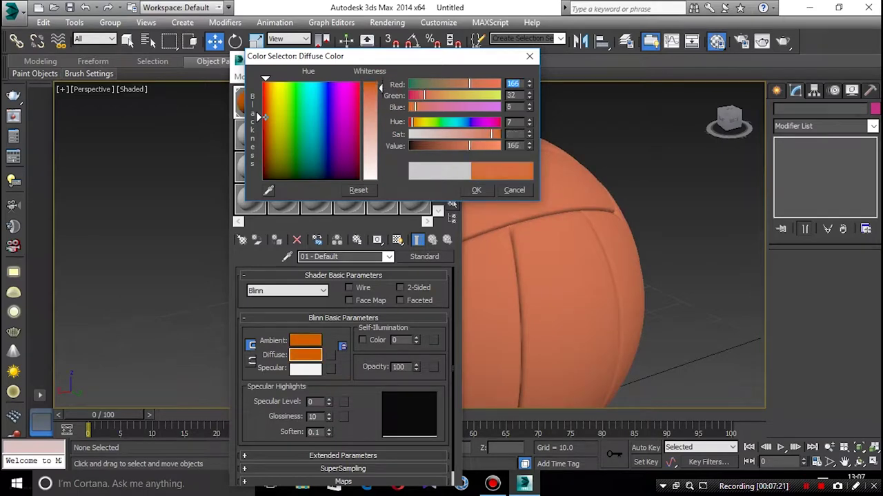
left_click(475, 190)
left_click(449, 66)
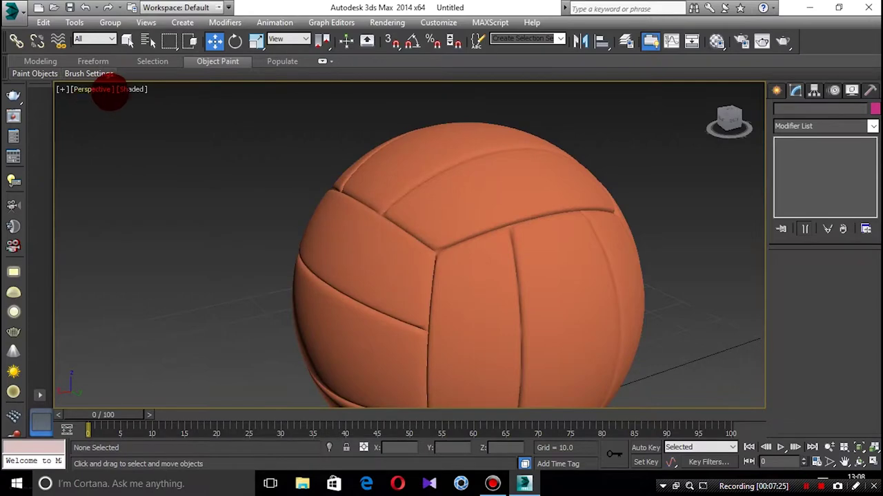
Step: Change the perspective viewport's shading style and view the finished ball from another angle
left_click(127, 89)
left_click(142, 103)
scroll(276, 138, "down", 3)
middle_click_drag(292, 161, 417, 152, "alt")
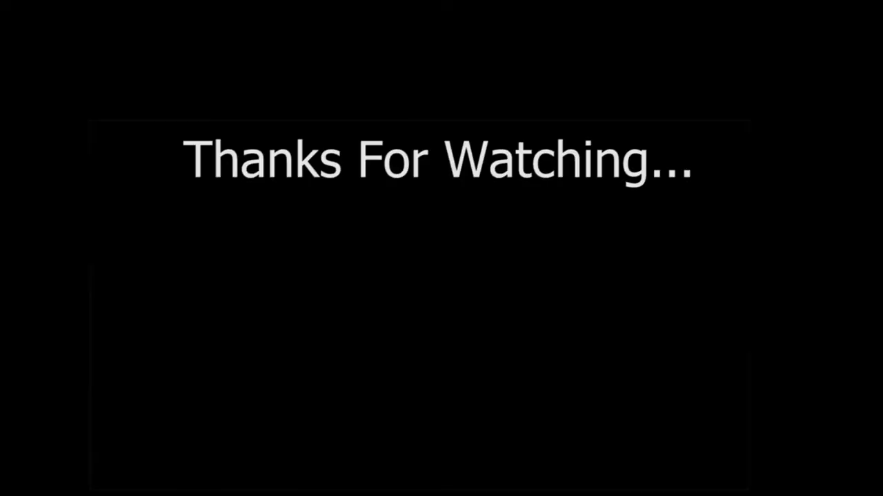